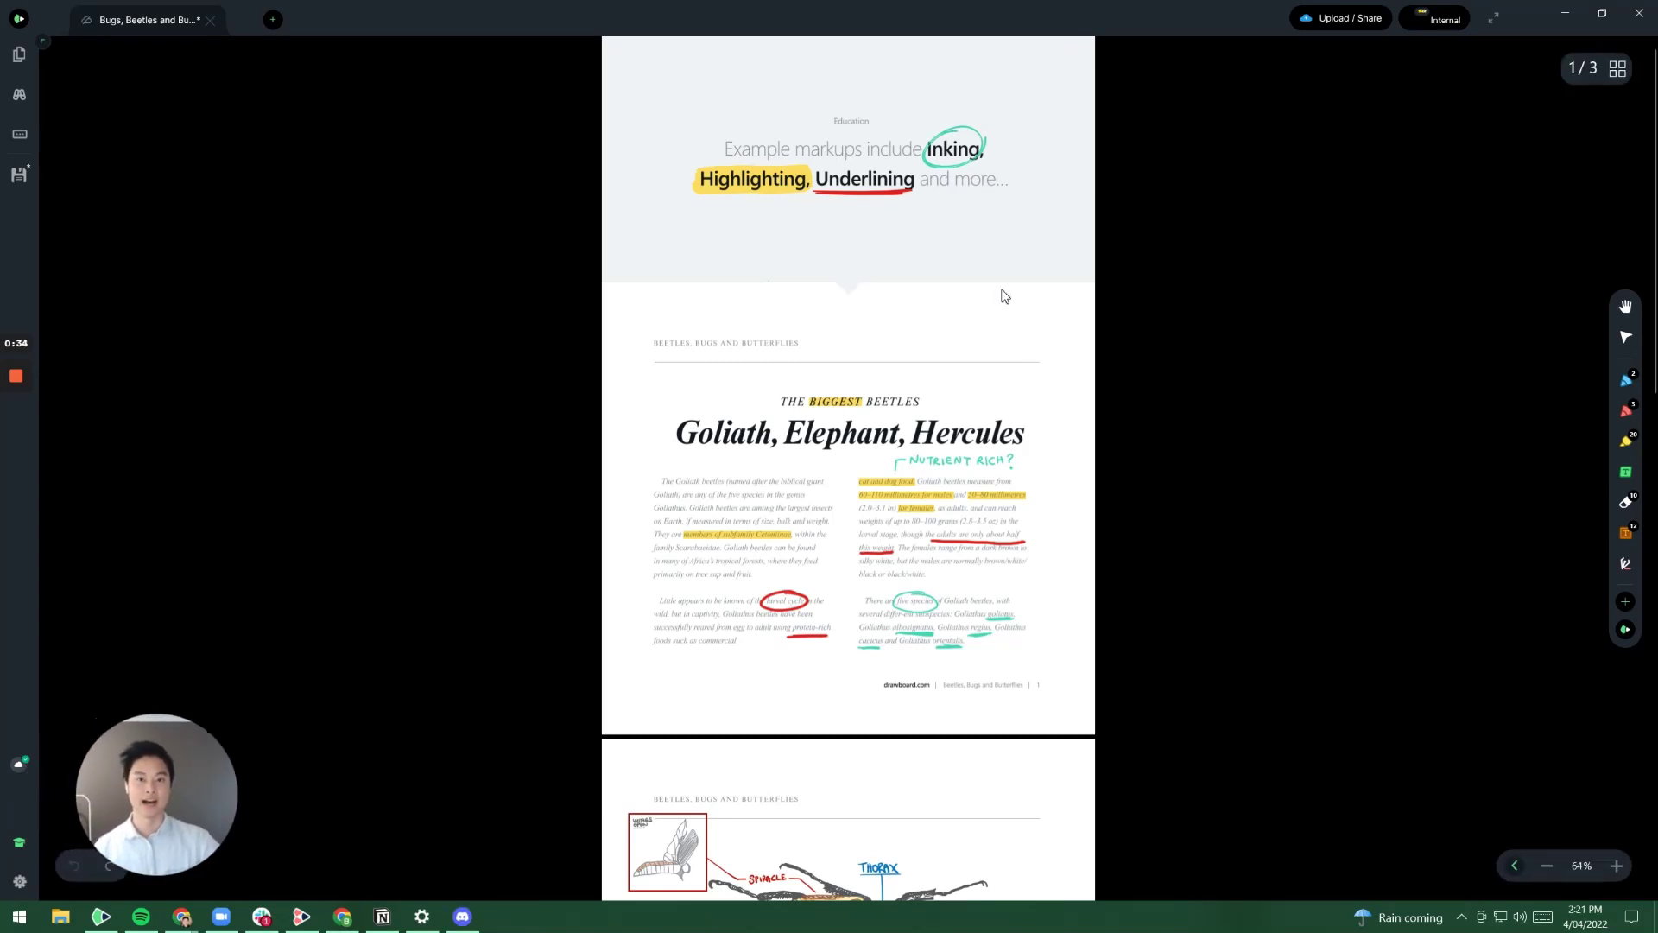
- Switch on 'Use radial menu' under App settings > View & Layout
click(18, 880)
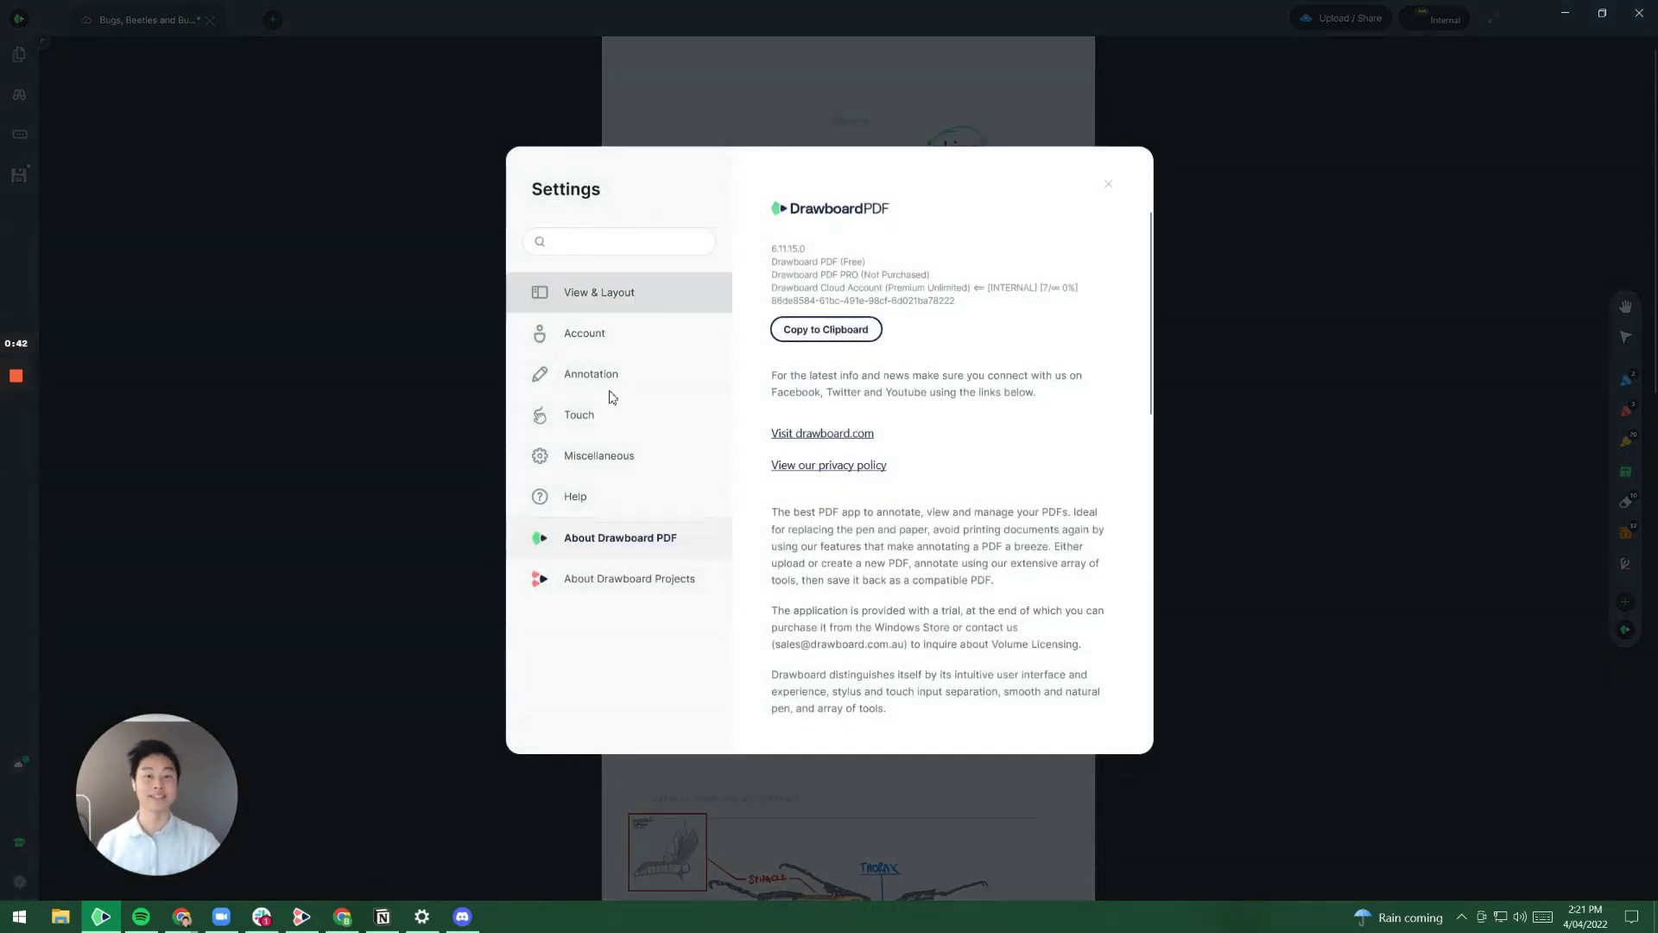
click(639, 291)
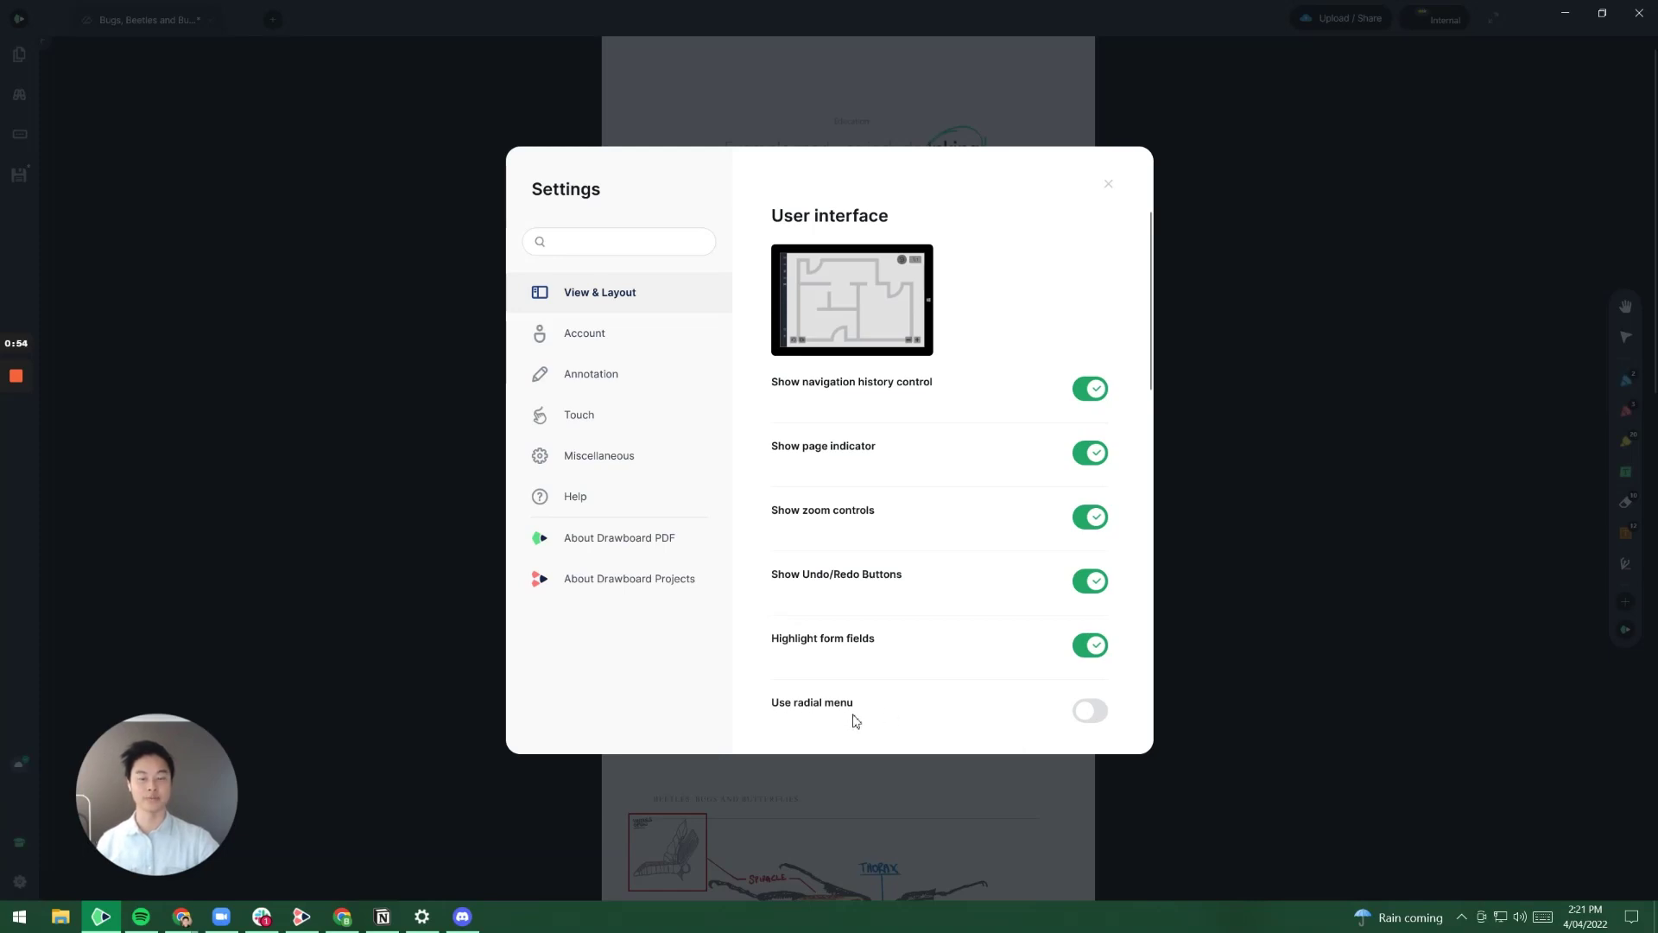
click(1092, 713)
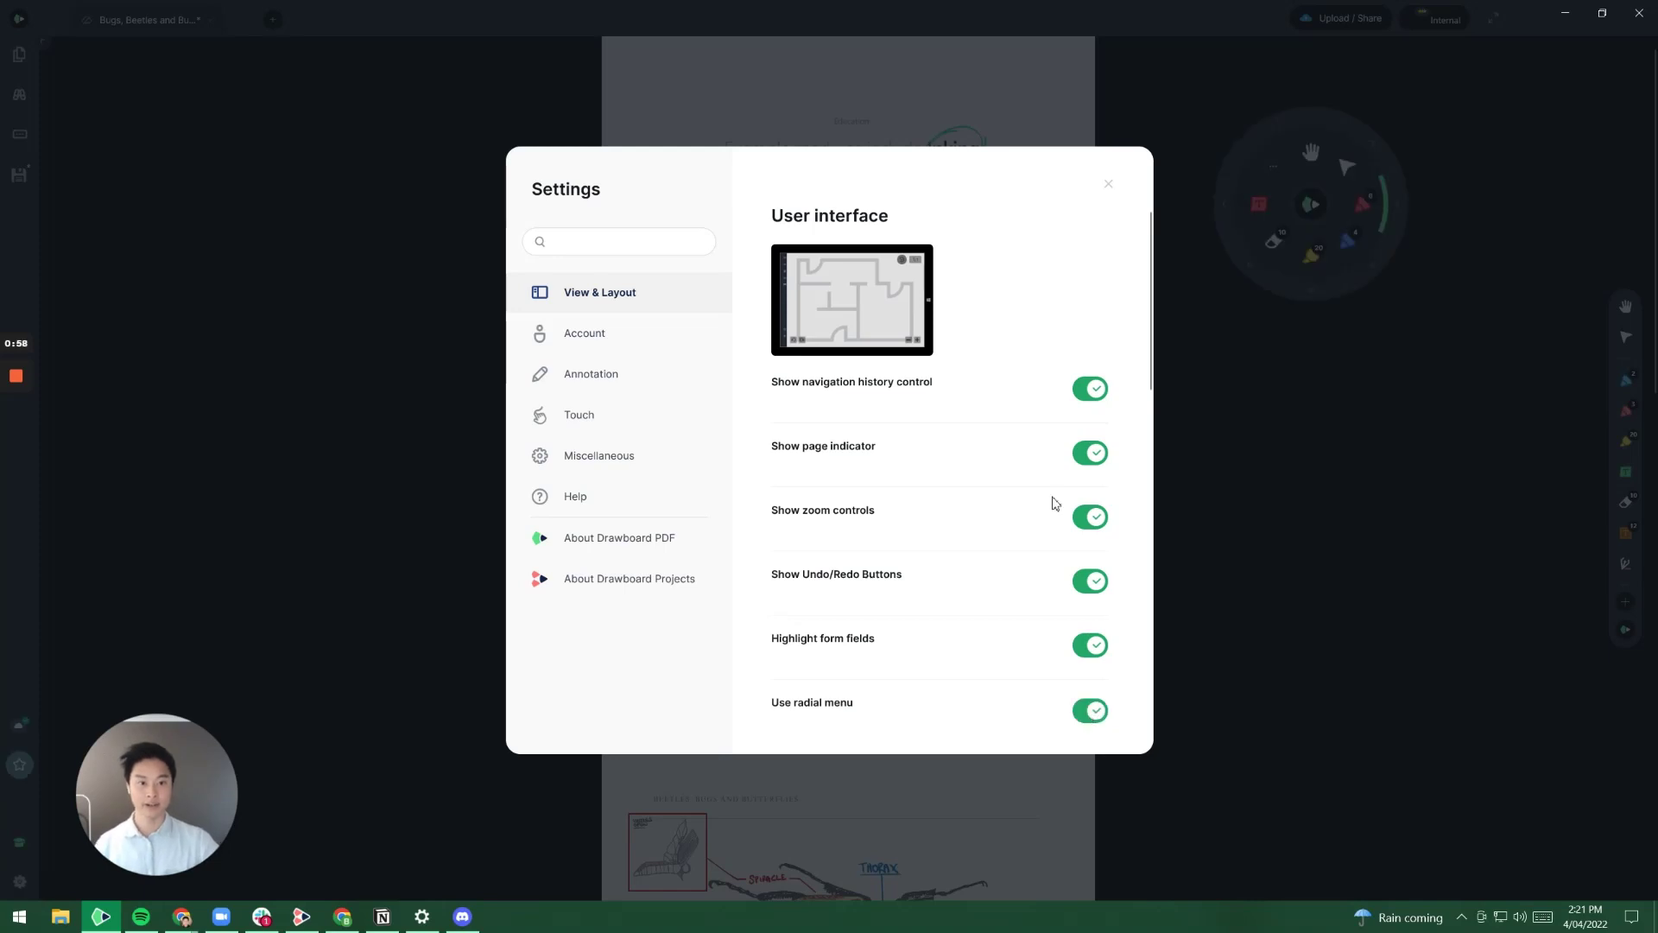
- Close Settings, drag the radial menu beside the page's upper left, and collapse it
click(1108, 182)
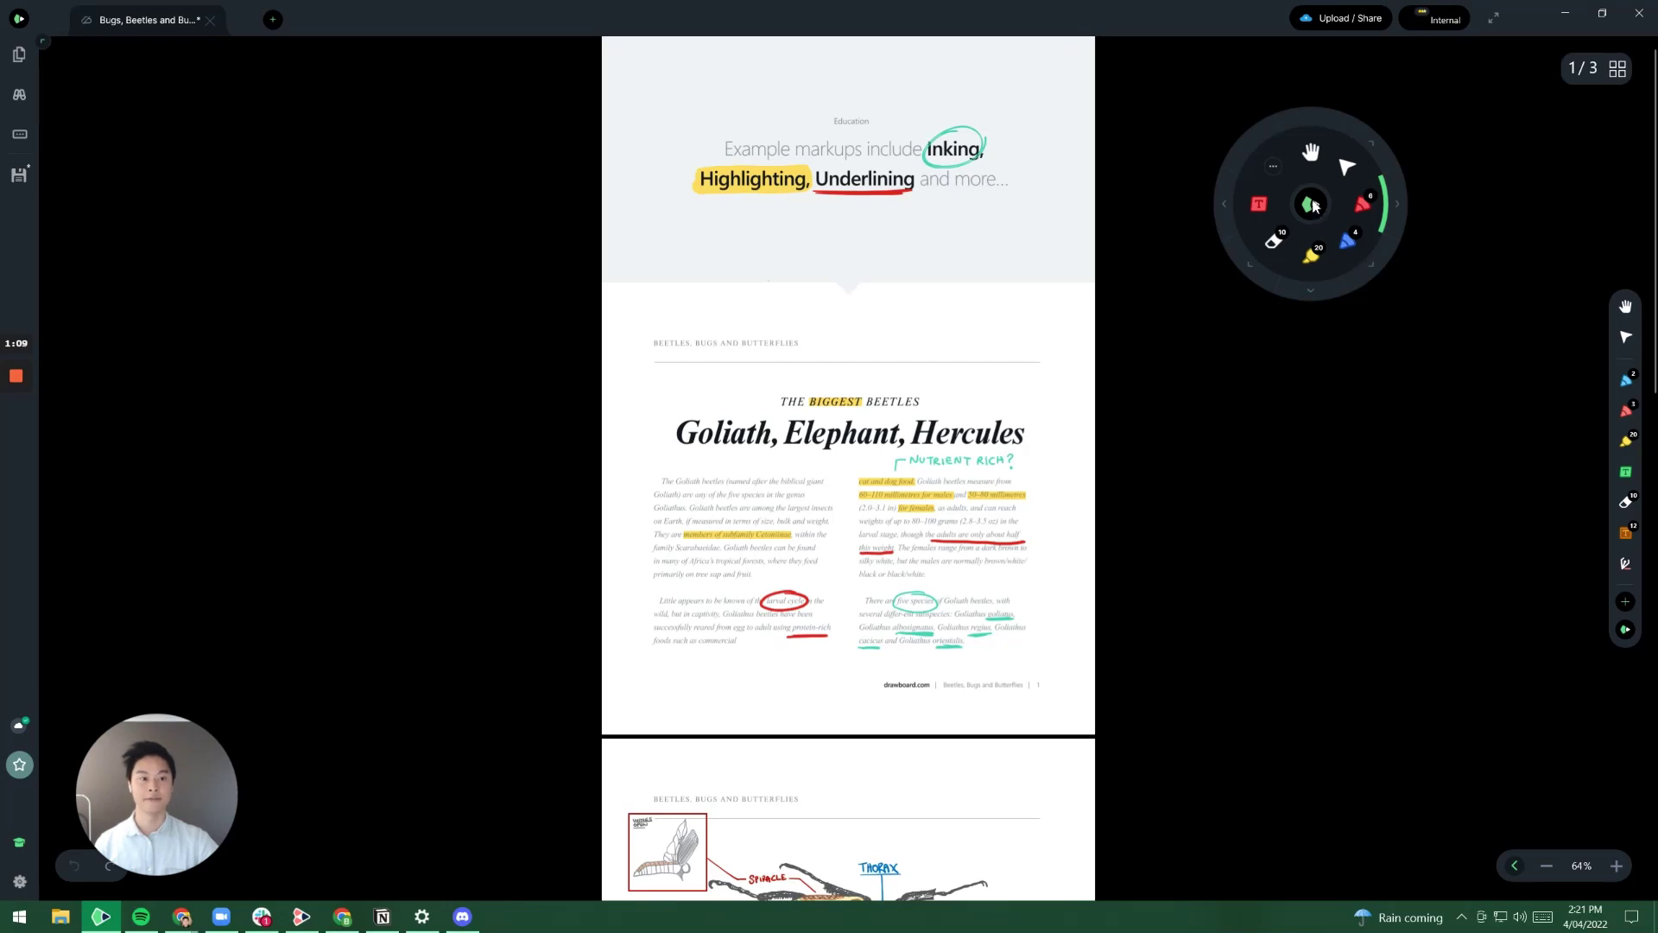
drag(1310, 204, 435, 183)
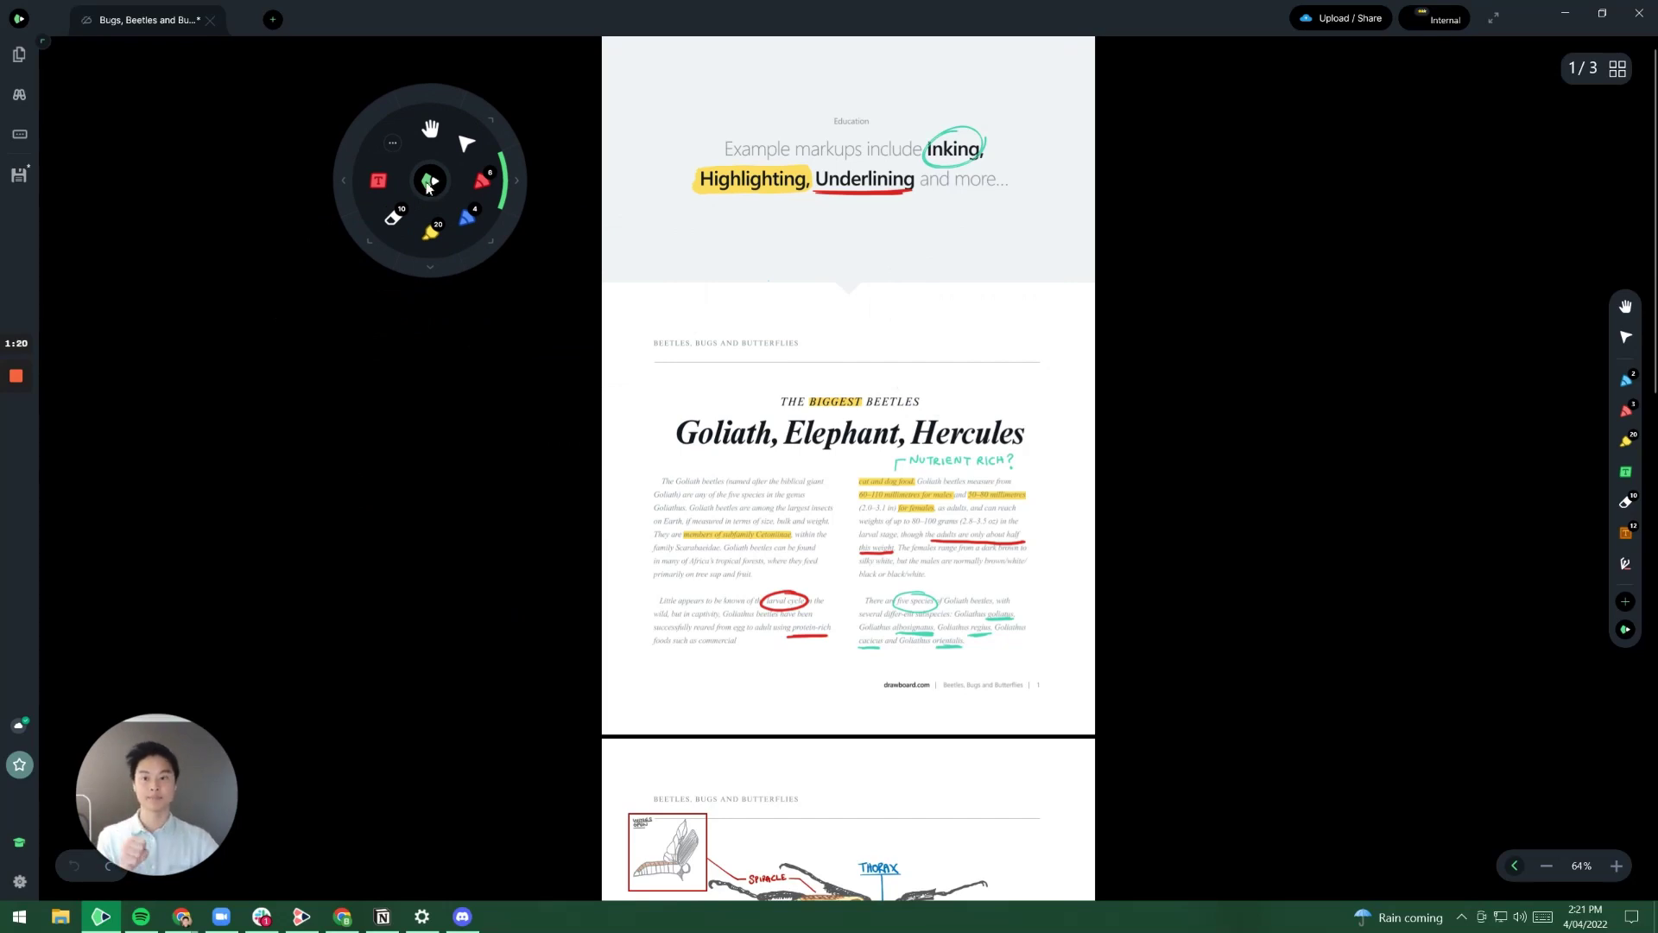
click(428, 183)
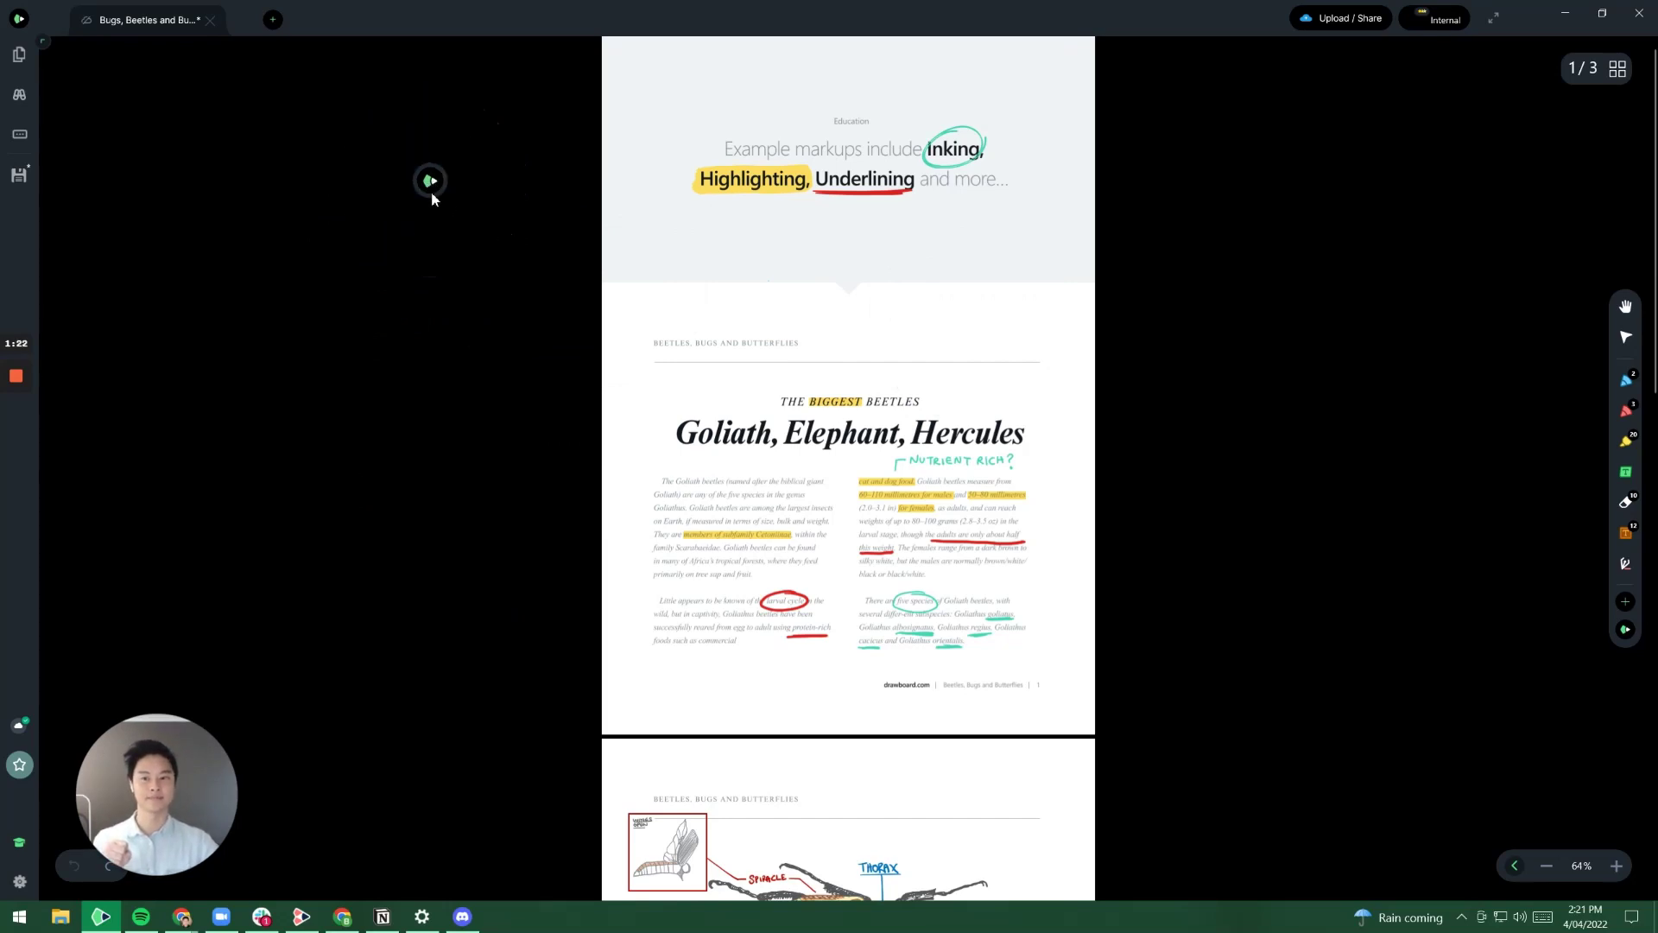
- Expand the radial menu, try hand, select, blue pen, highlighter, eraser and text tools, then lower it
click(430, 183)
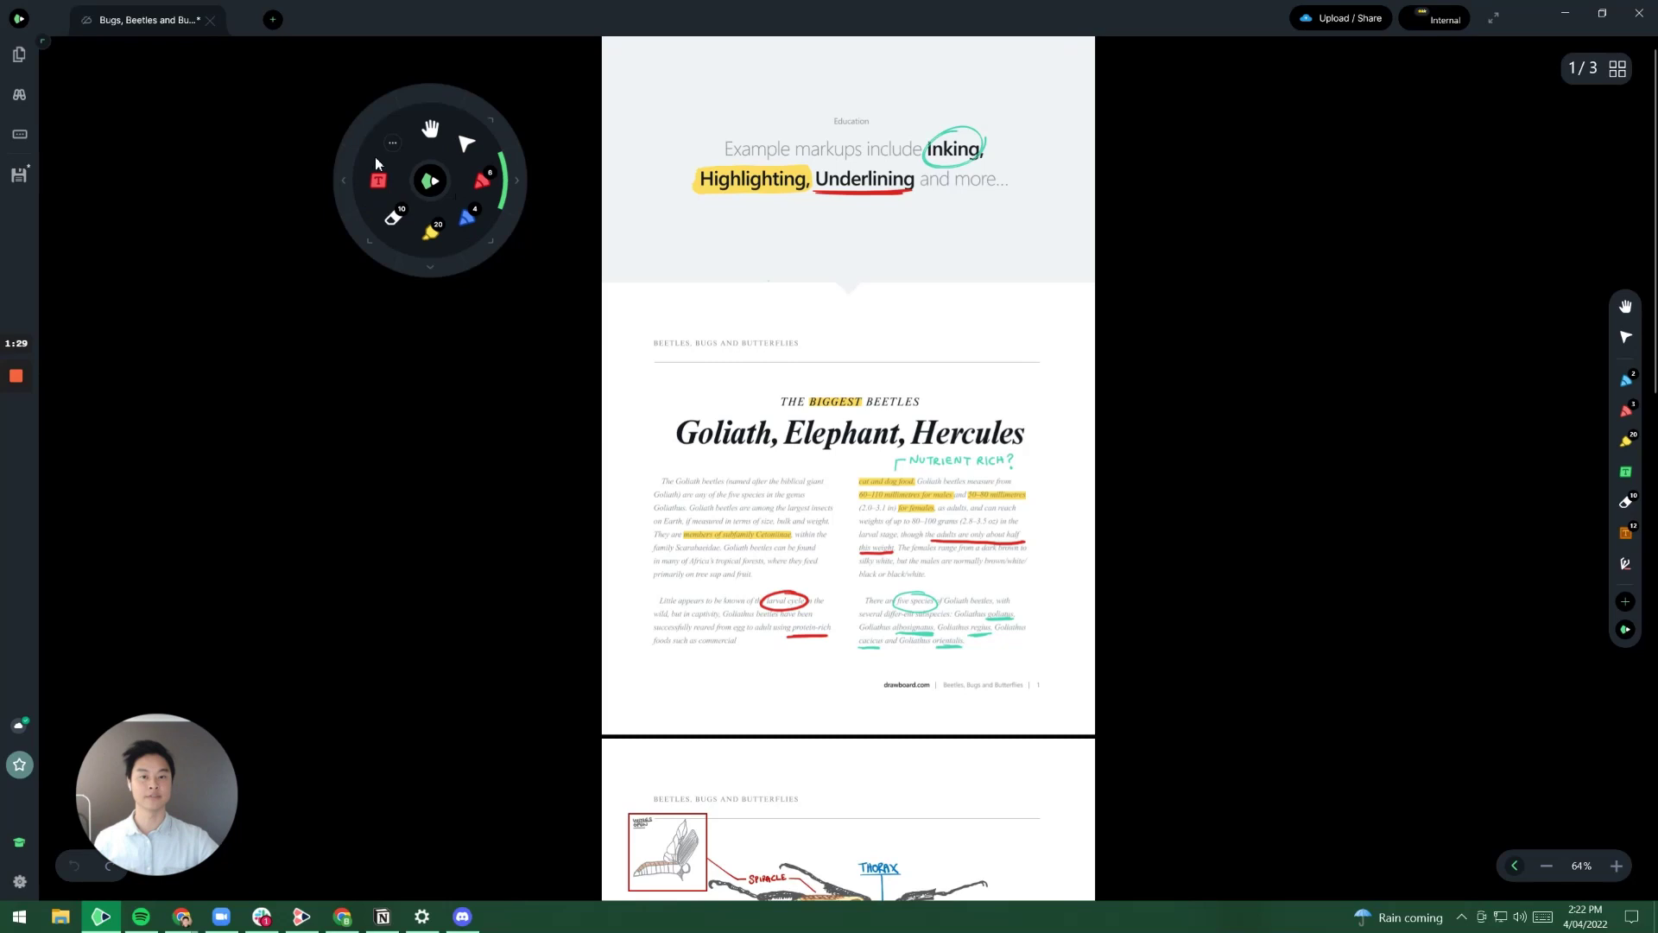
click(430, 134)
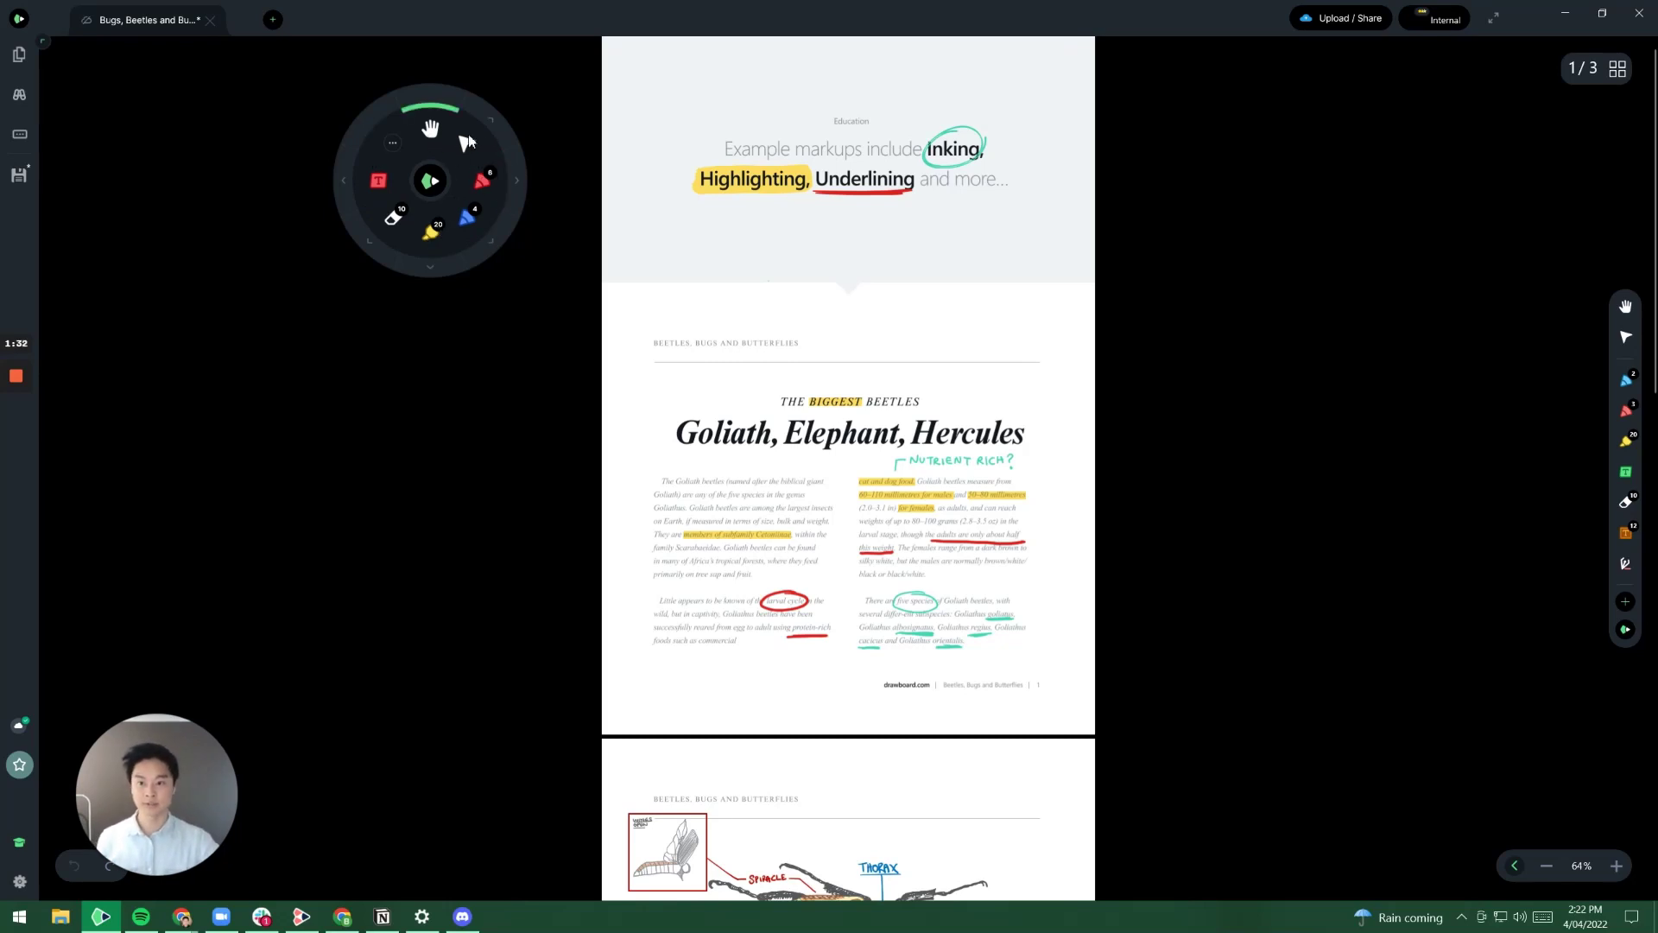
click(467, 147)
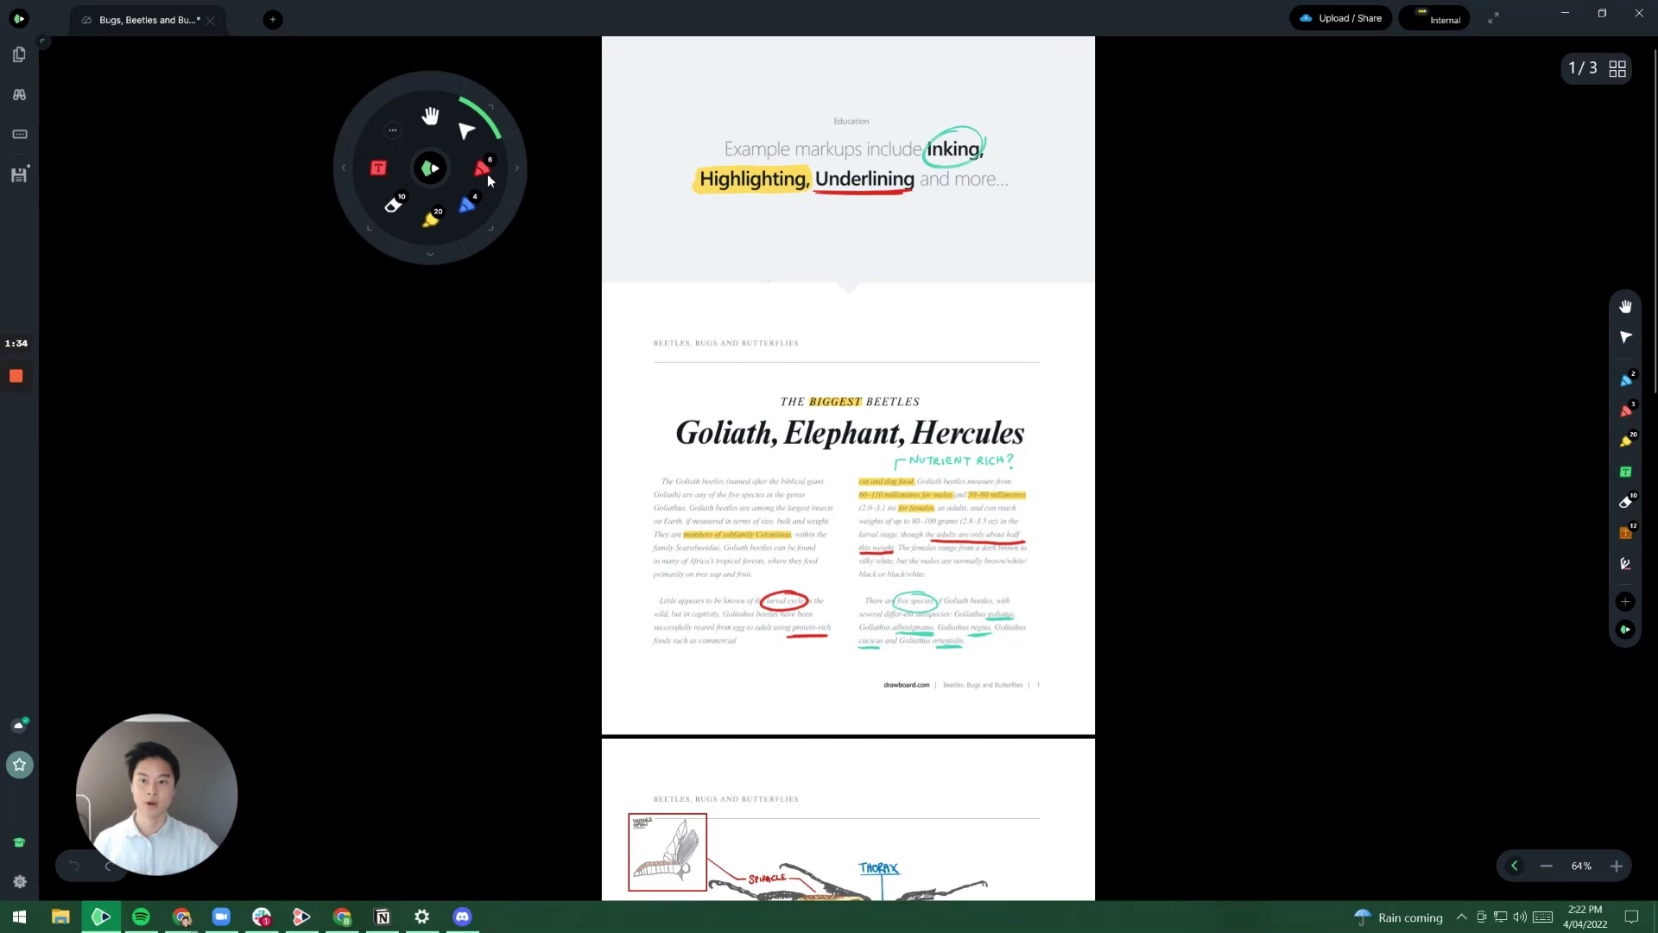
click(467, 203)
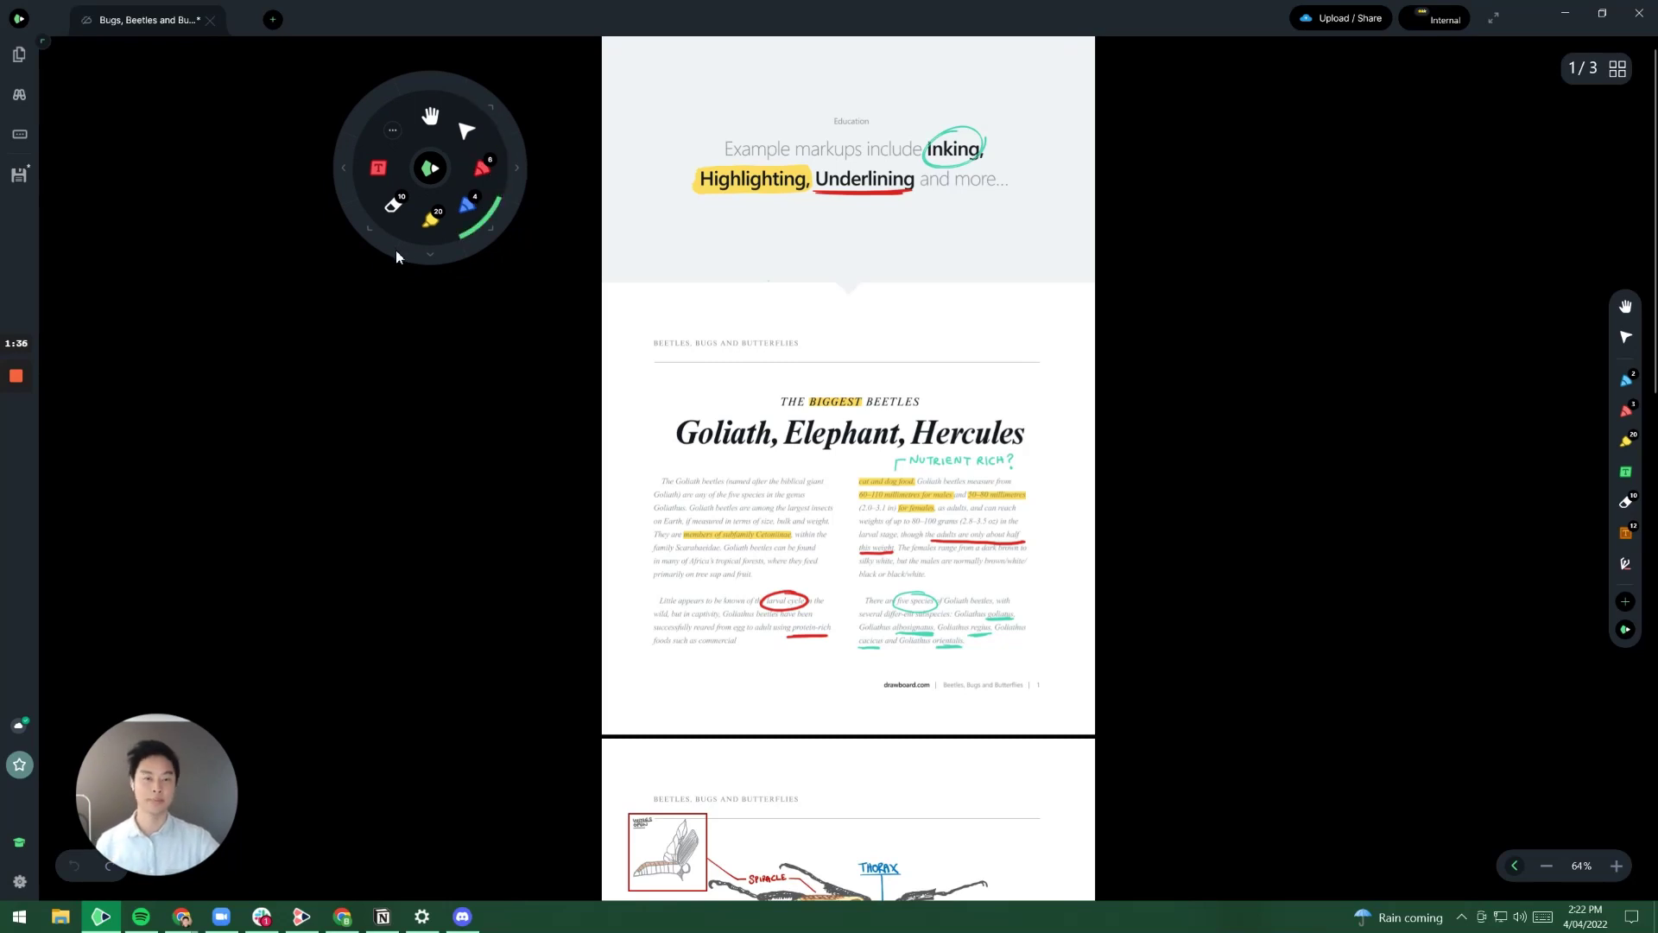
click(434, 221)
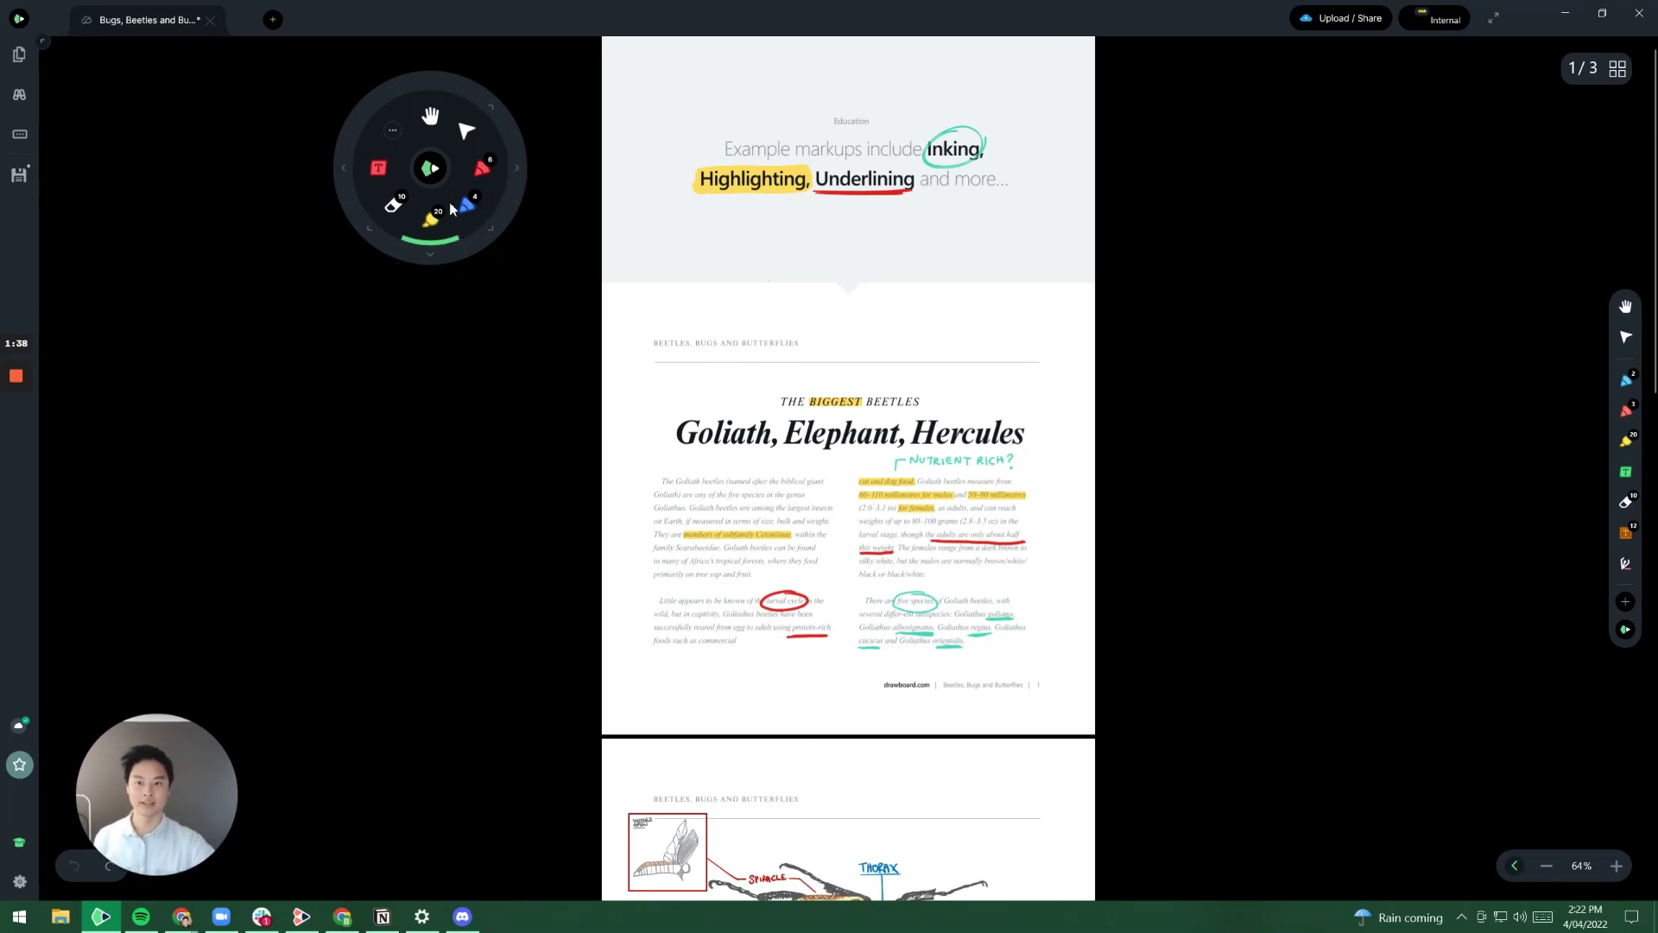
click(390, 209)
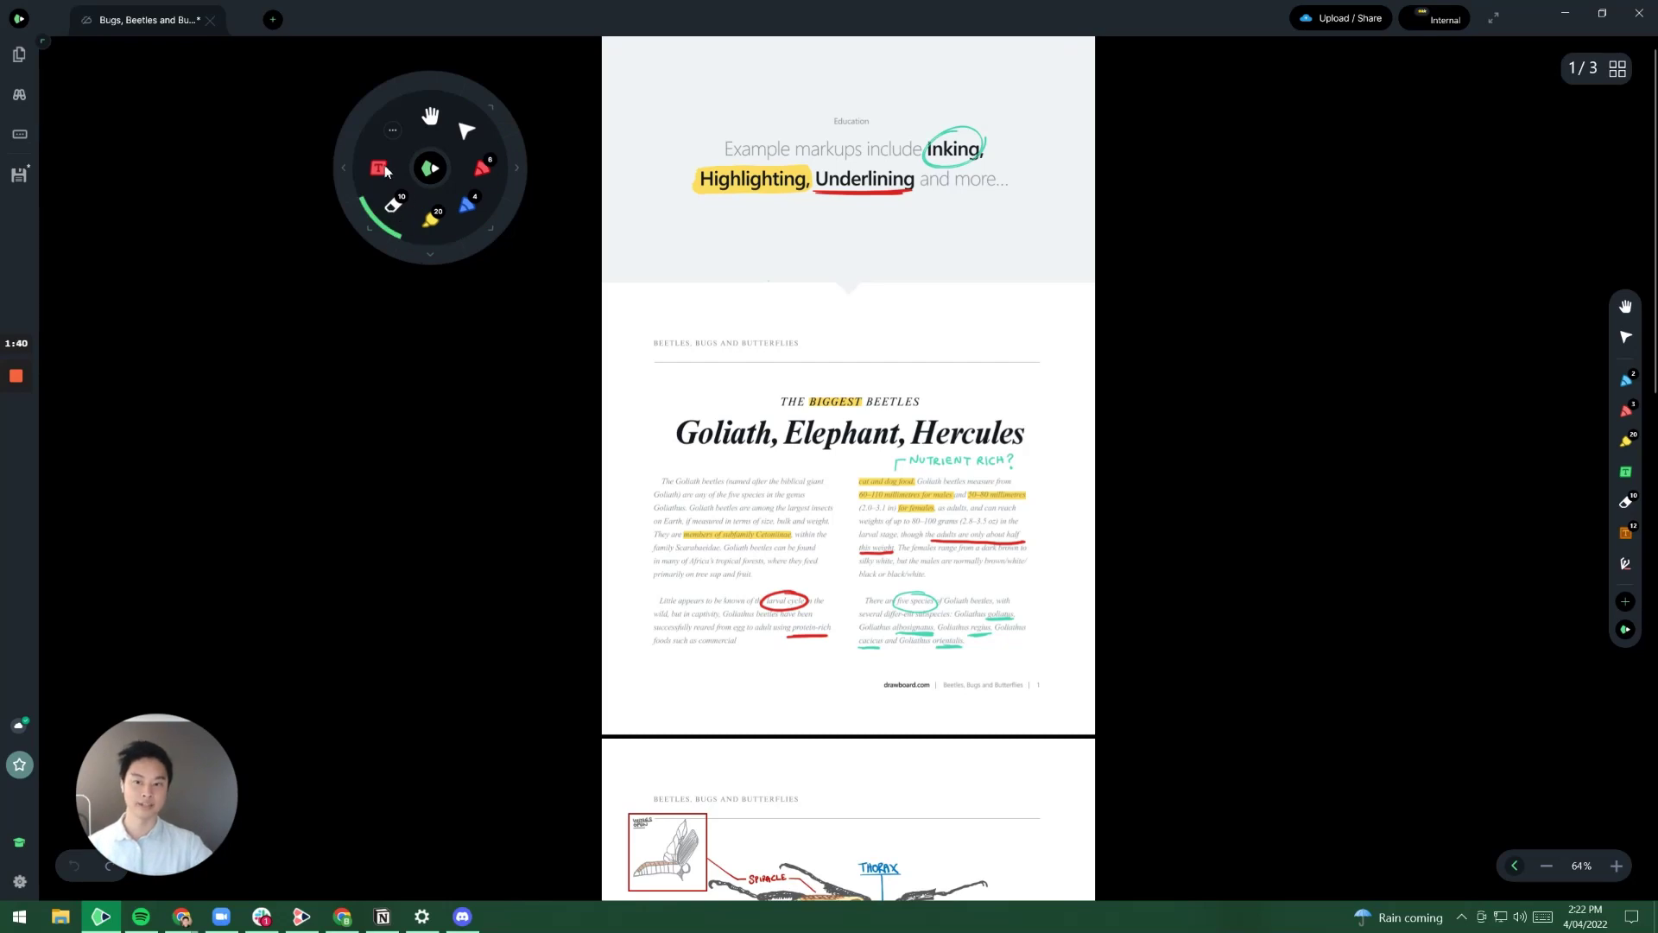
click(380, 170)
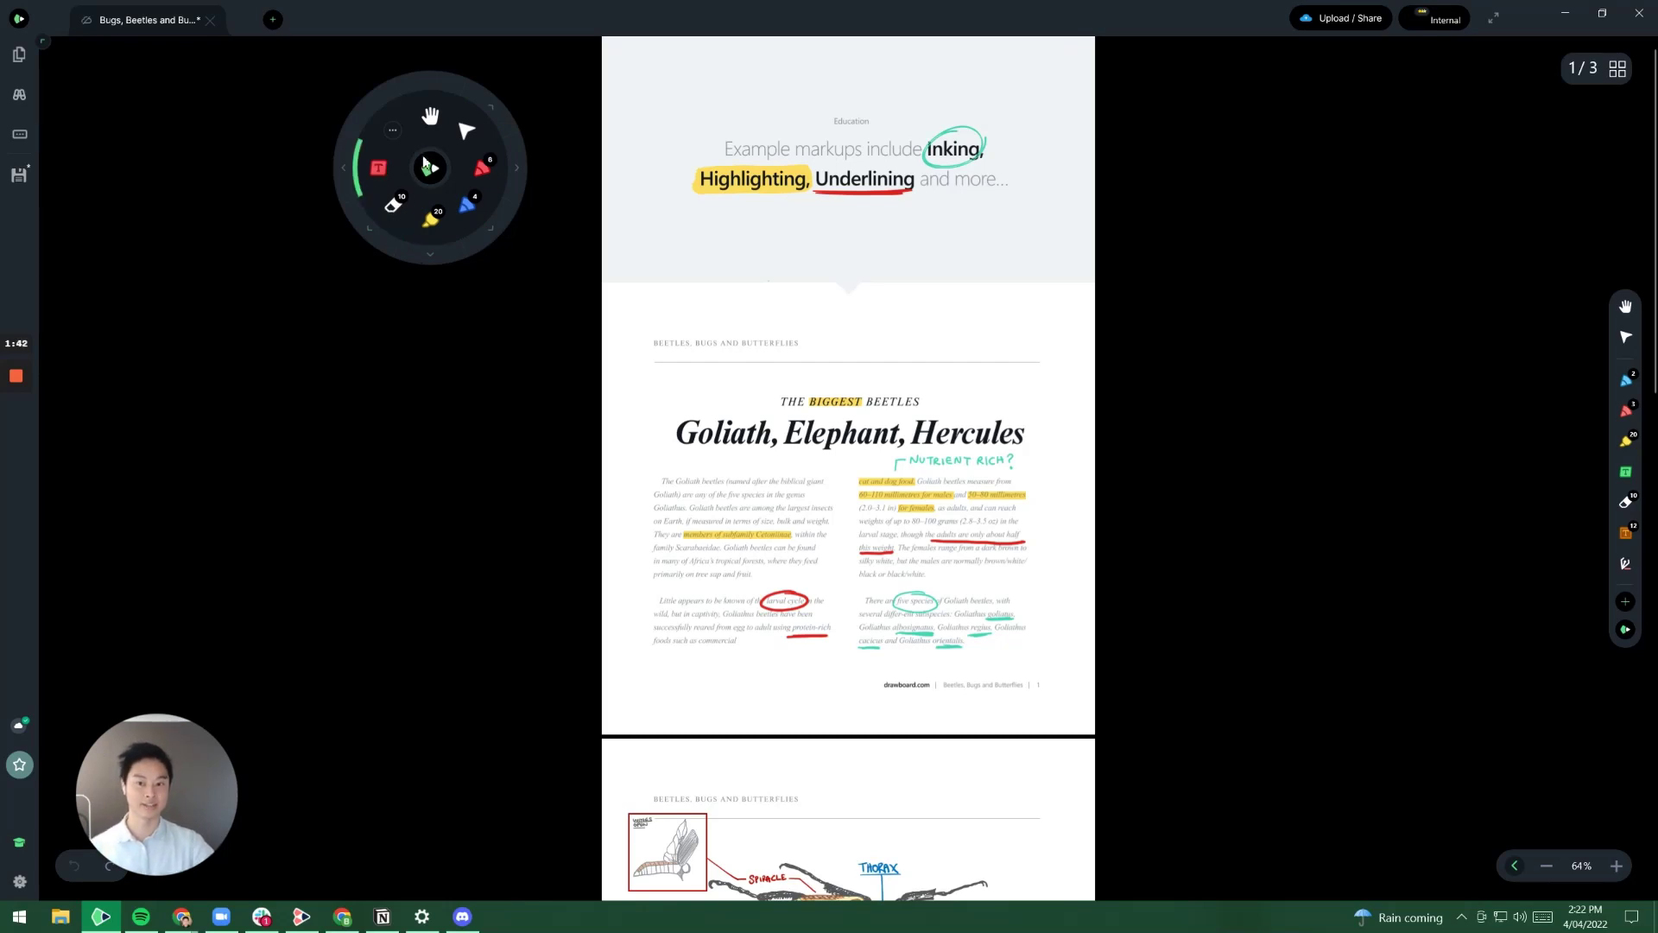
drag(426, 162, 458, 212)
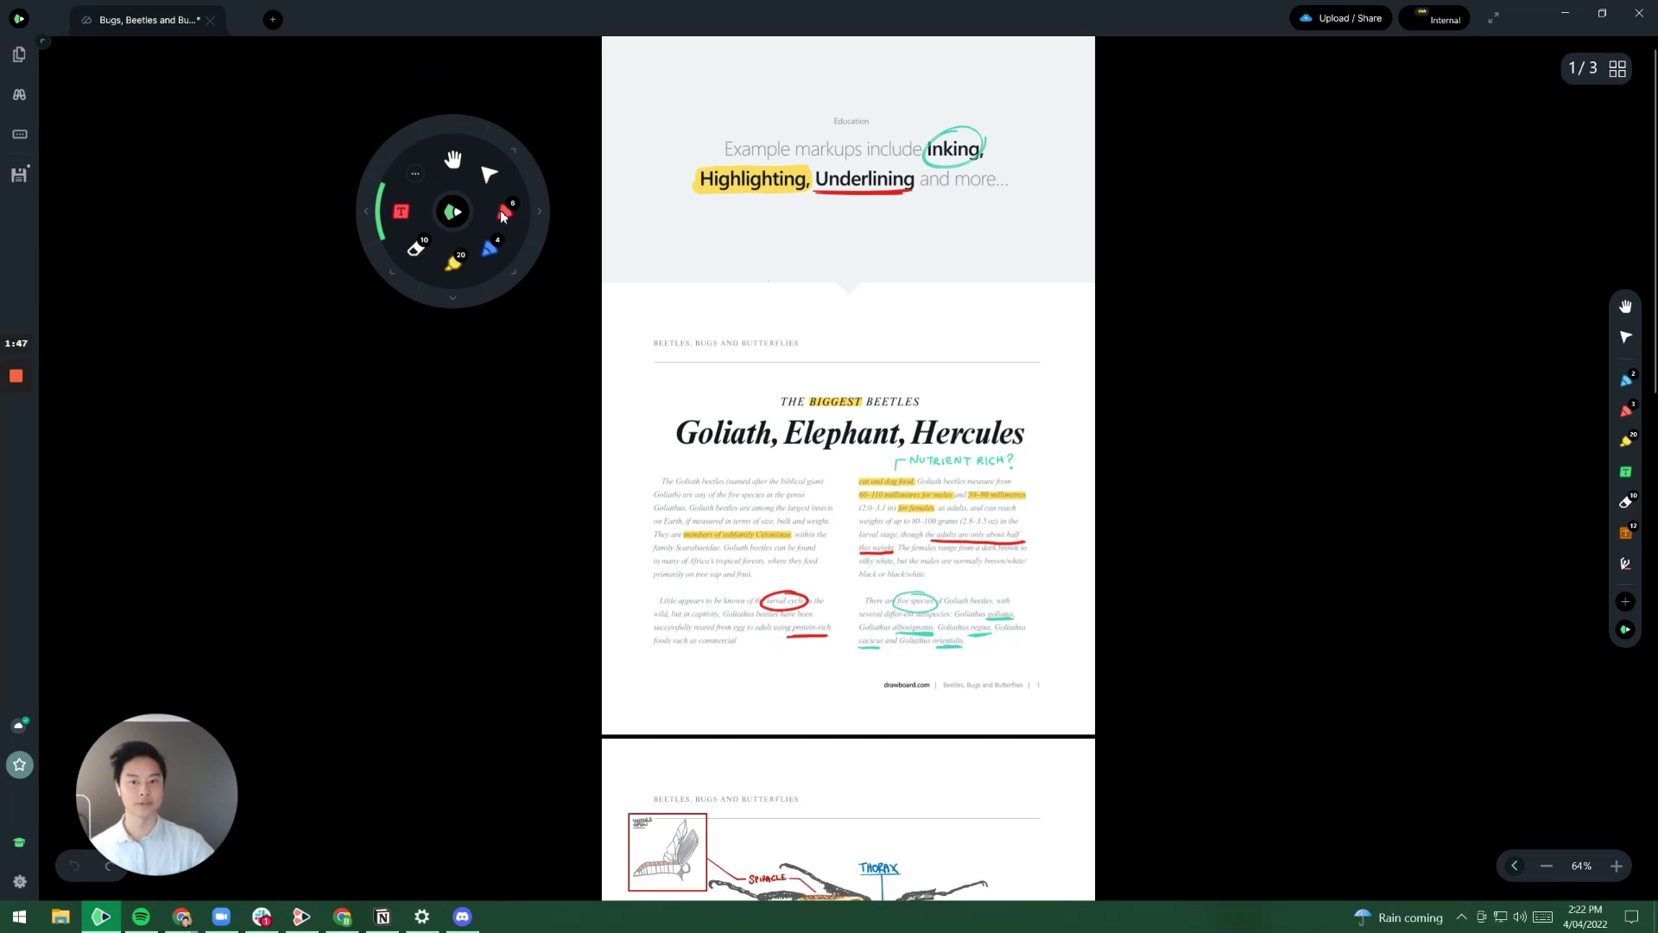
- Draw a red pen loop and zigzag scribble below the 'Highlighting, Underlining' heading
click(506, 216)
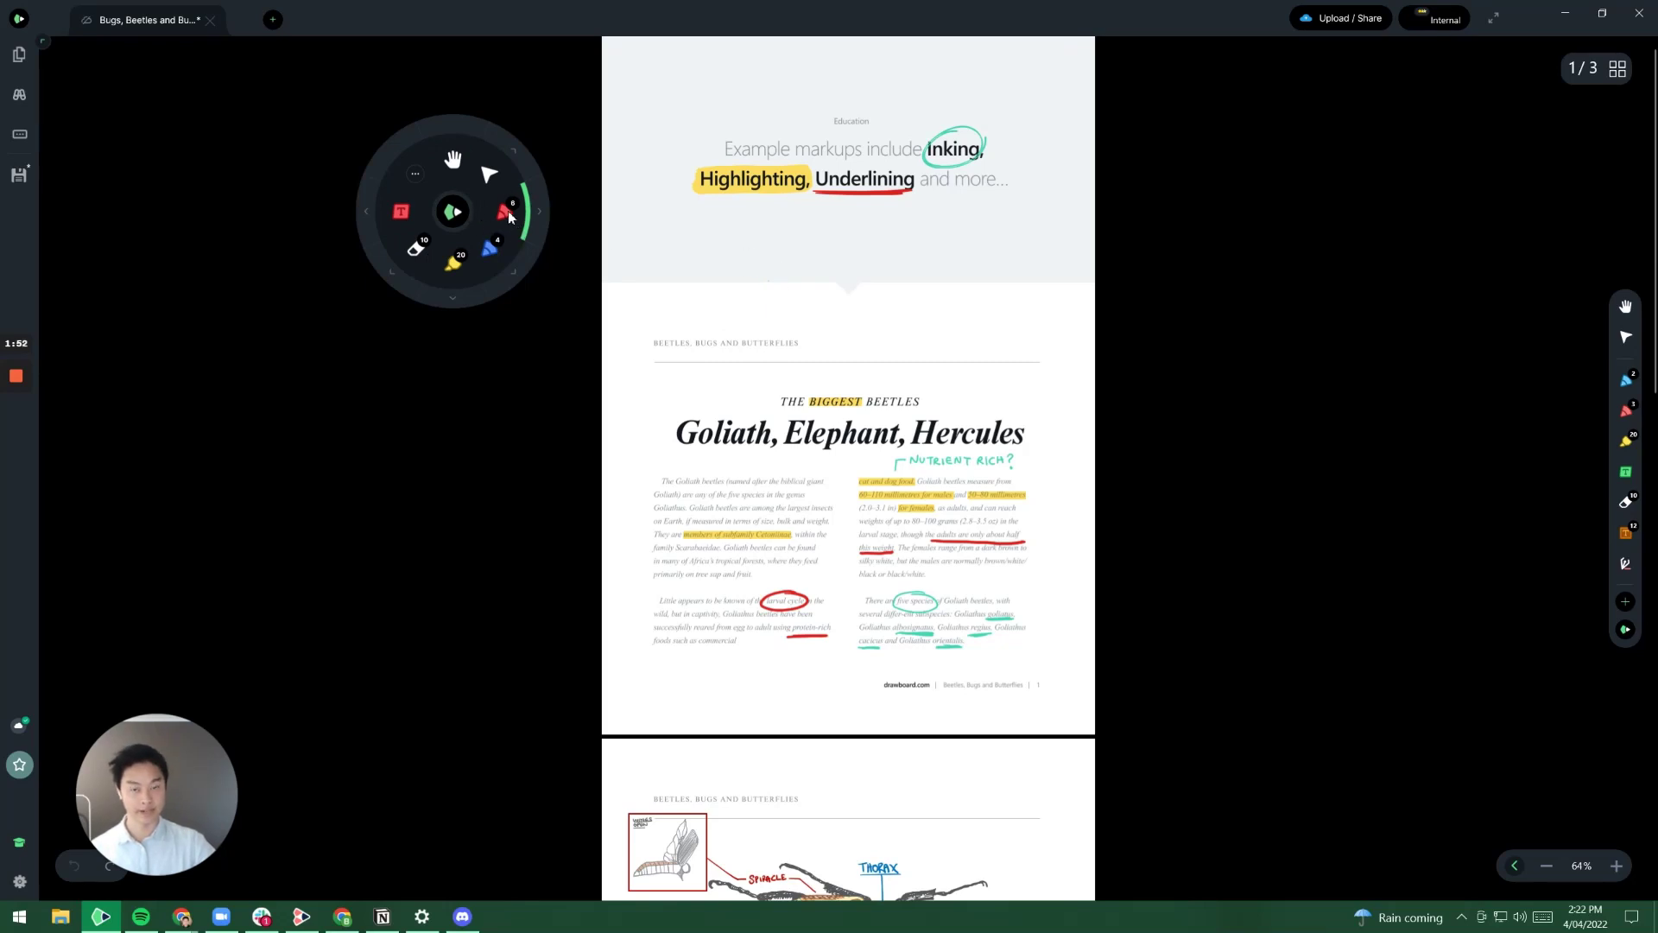
mouse_move(879, 281)
mouse_down()
mouse_move(766, 288)
mouse_move(938, 275)
mouse_up()
mouse_move(827, 257)
mouse_down()
mouse_move(972, 354)
mouse_move(1006, 341)
mouse_up()
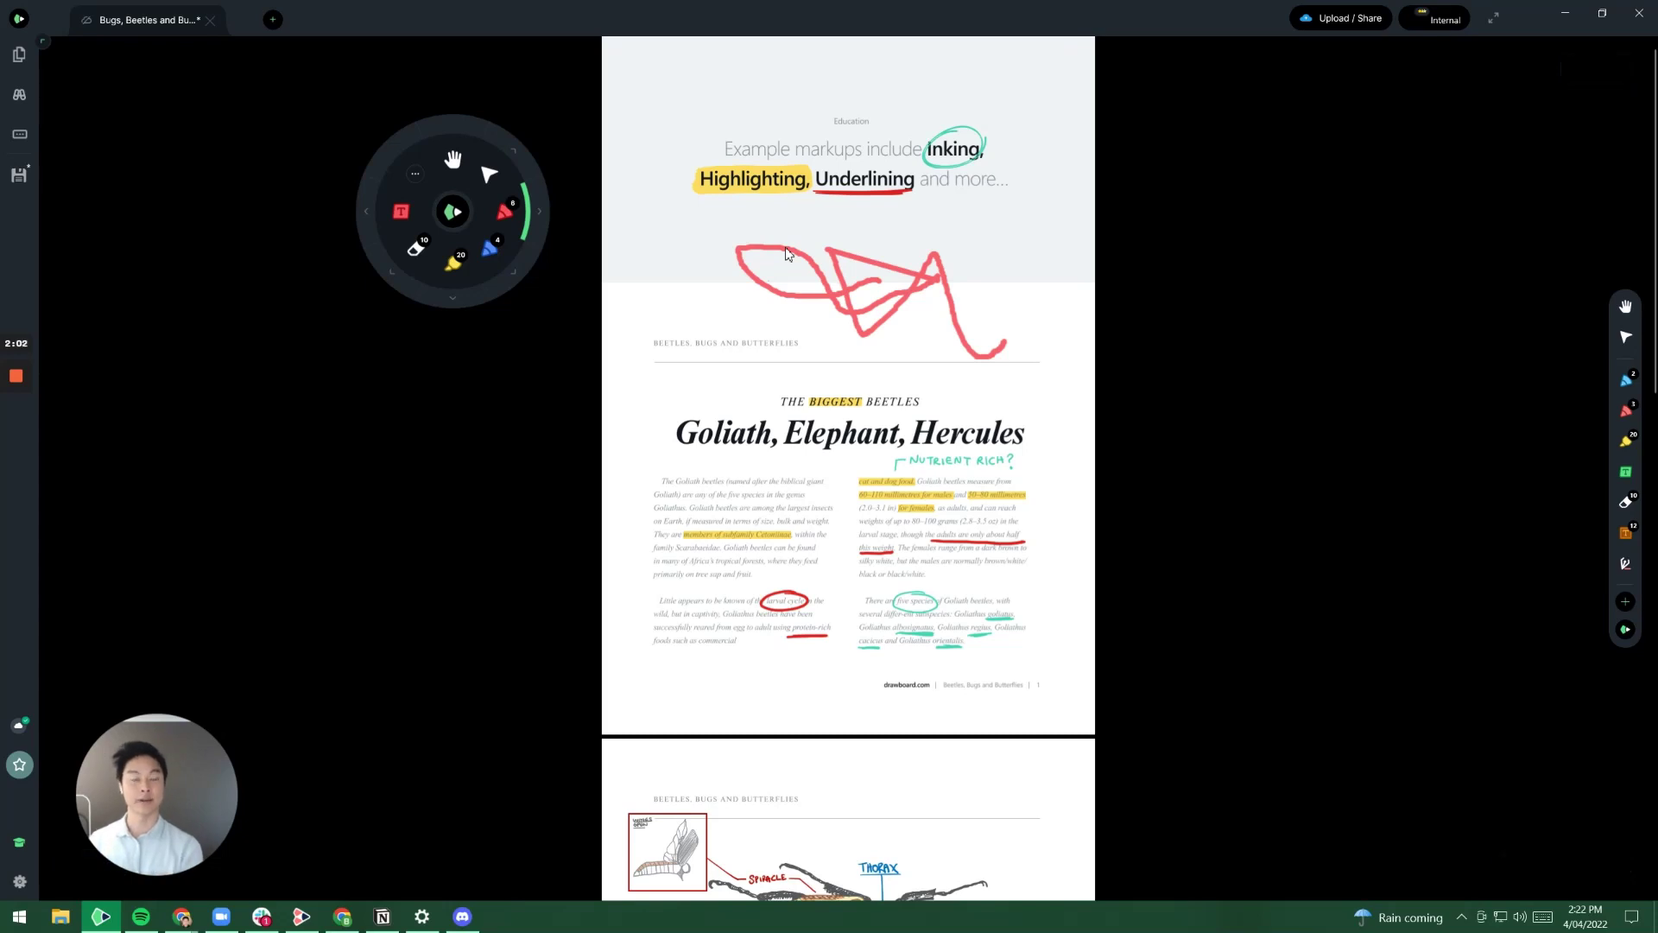
- Set the pen colour to green from the radial palette and move the menu slightly lower
click(546, 221)
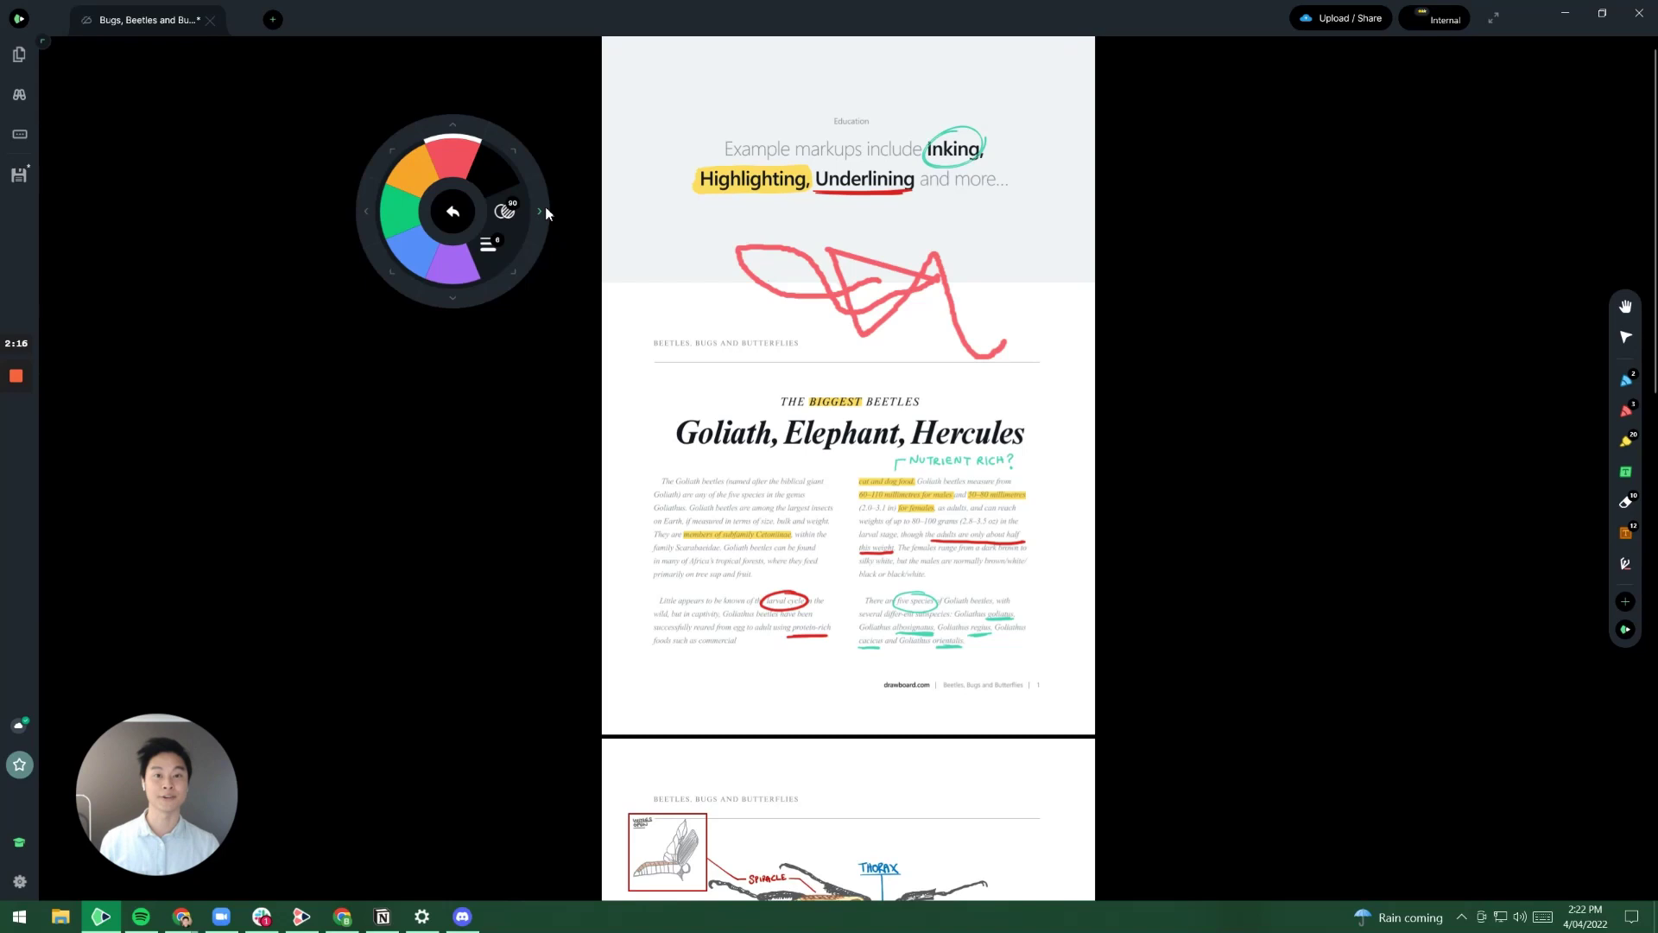
click(392, 215)
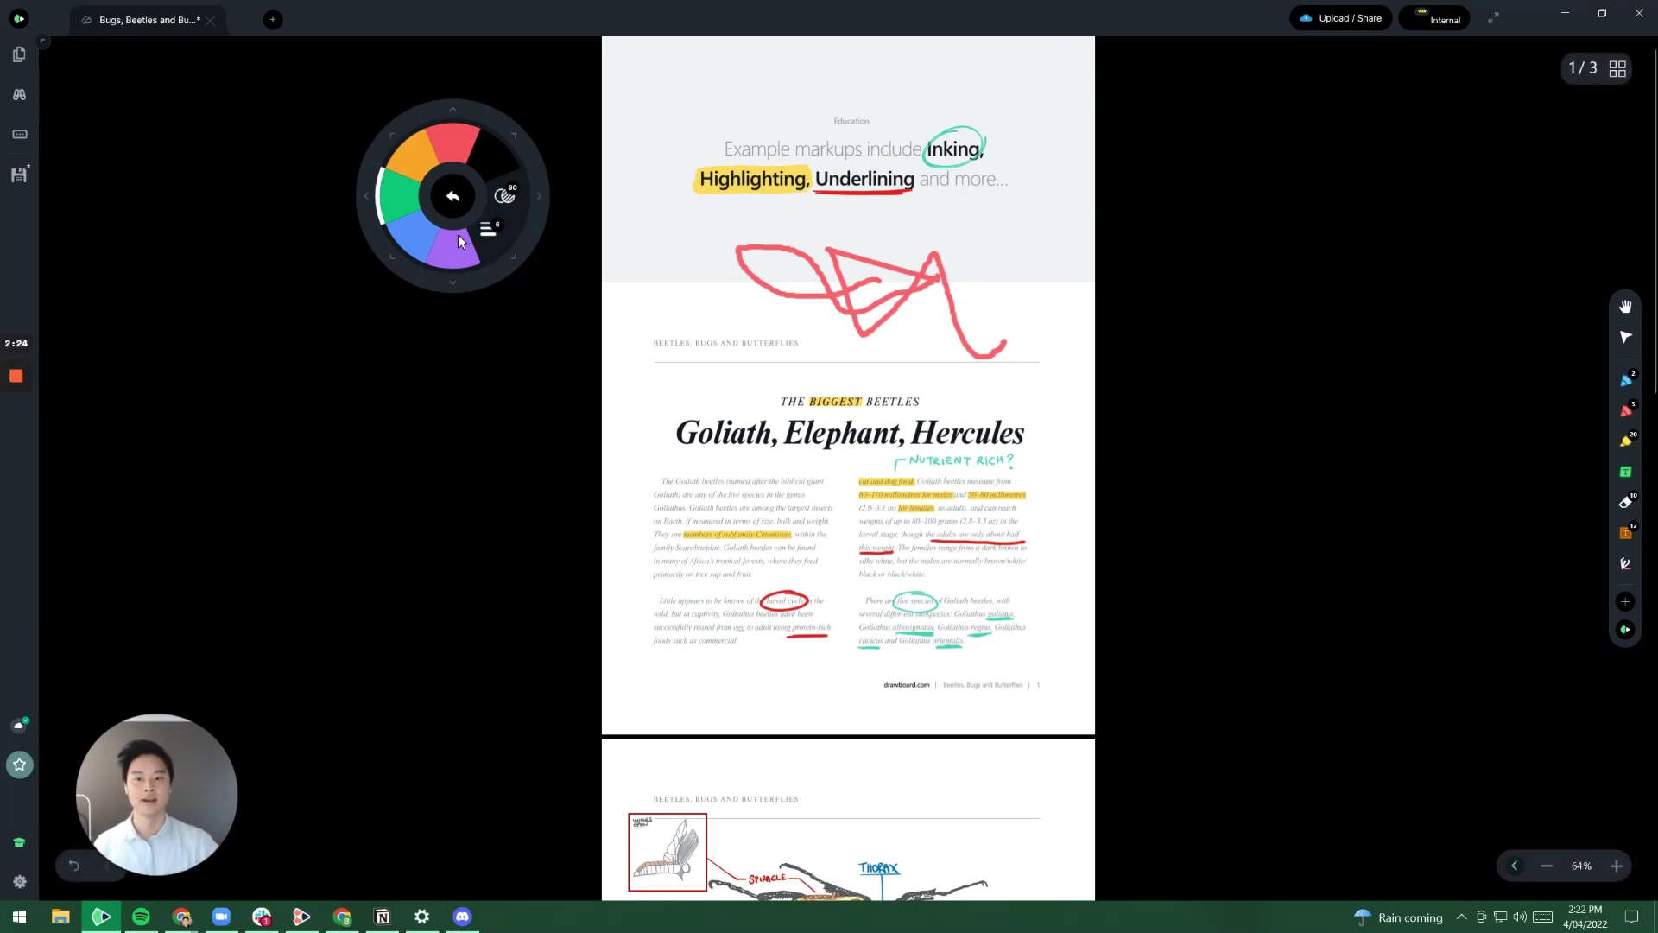
drag(457, 203, 464, 231)
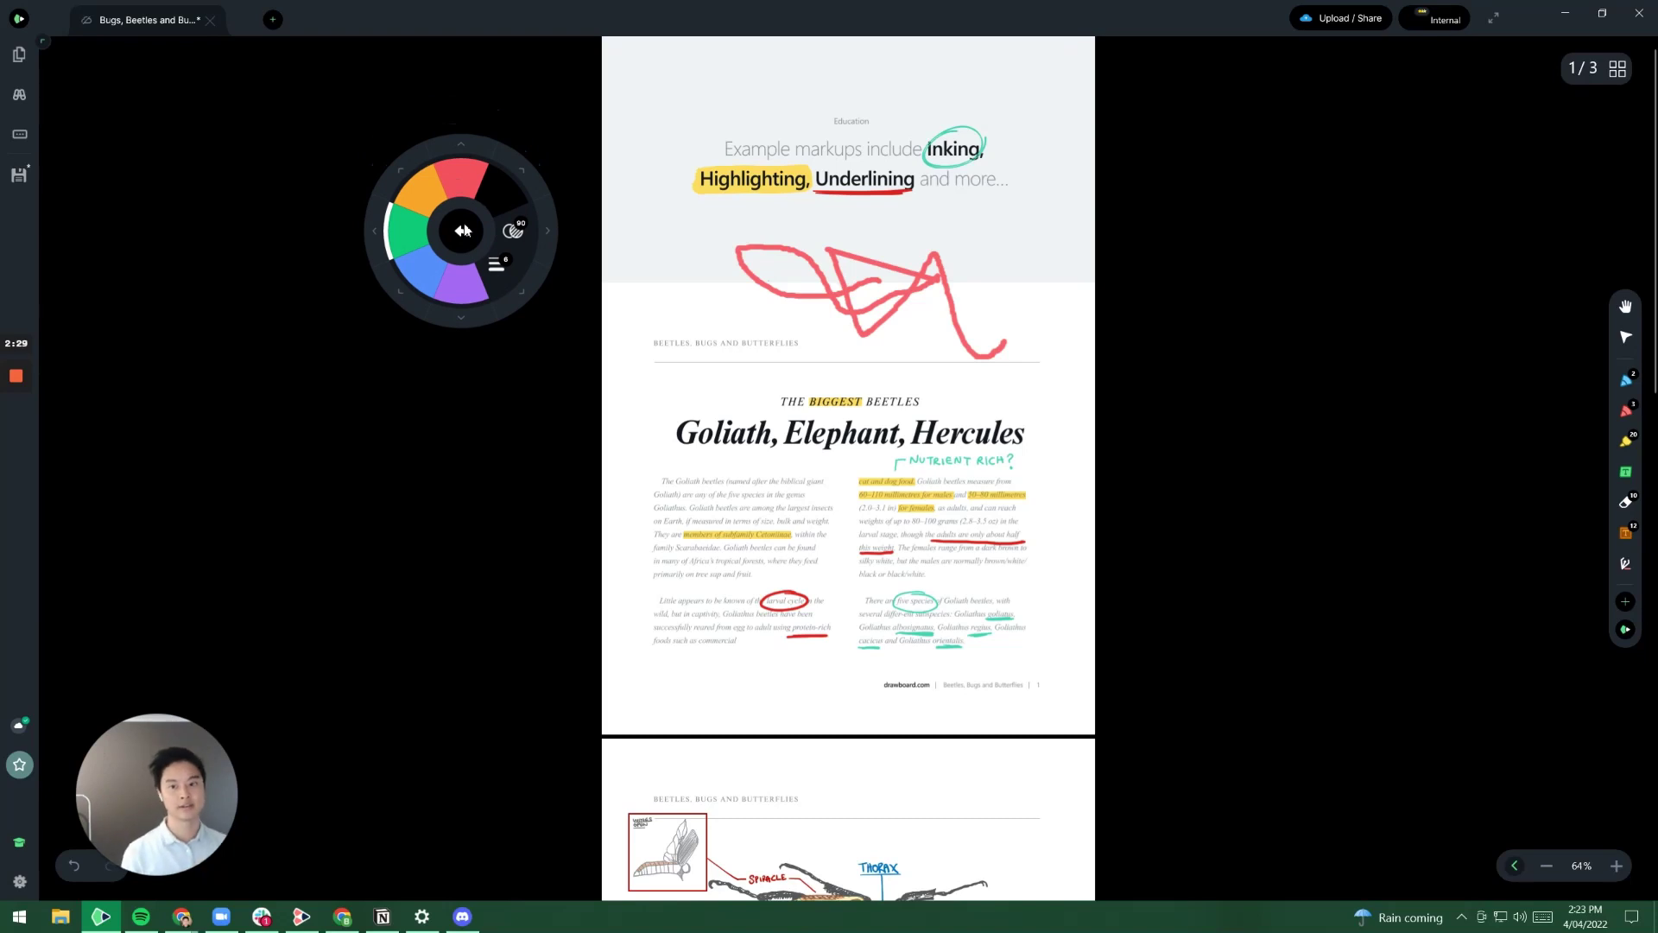
- Raise the green pen's thickness, change its opacity from 80 to 55, and return to the tools
click(505, 267)
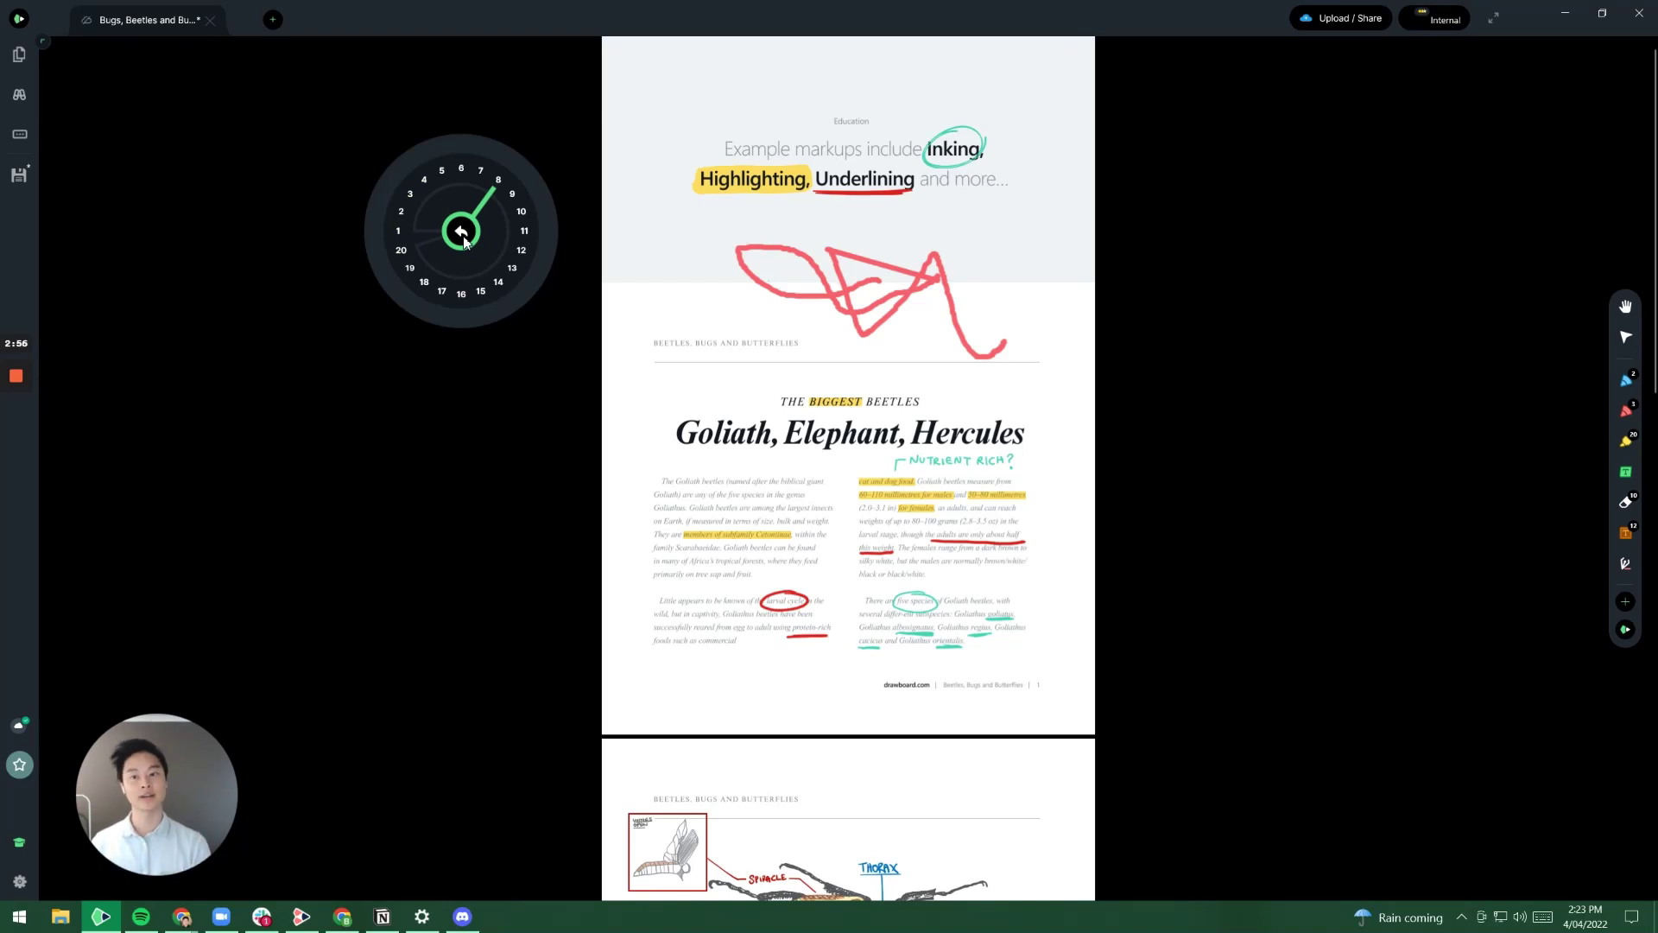
click(463, 235)
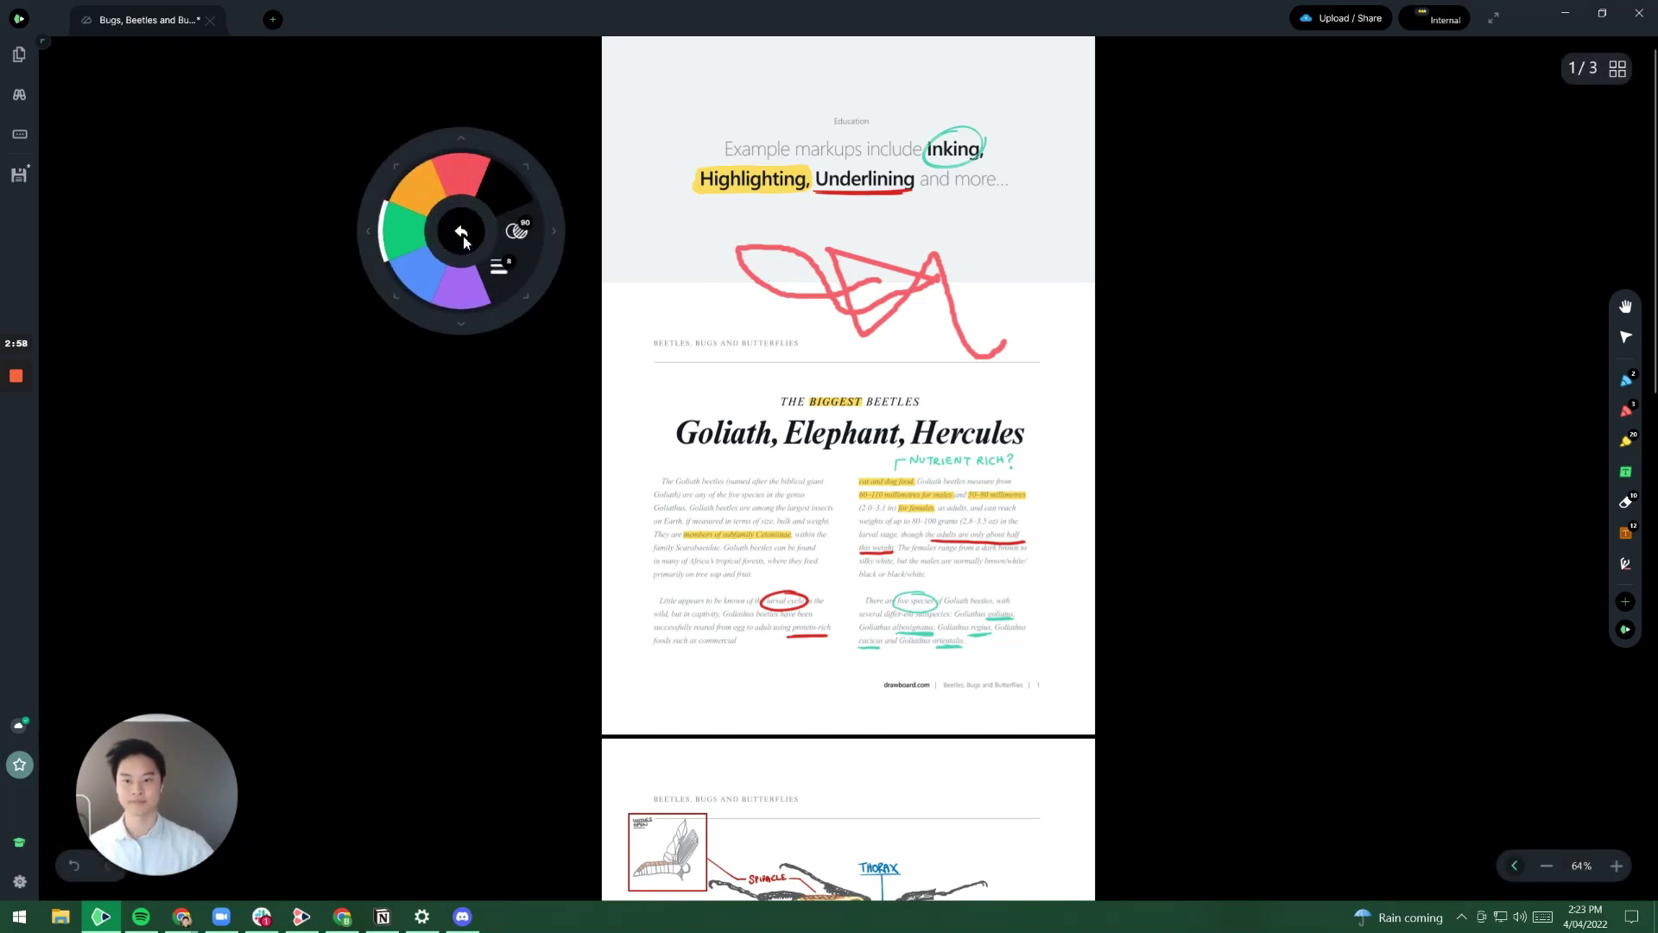
click(548, 234)
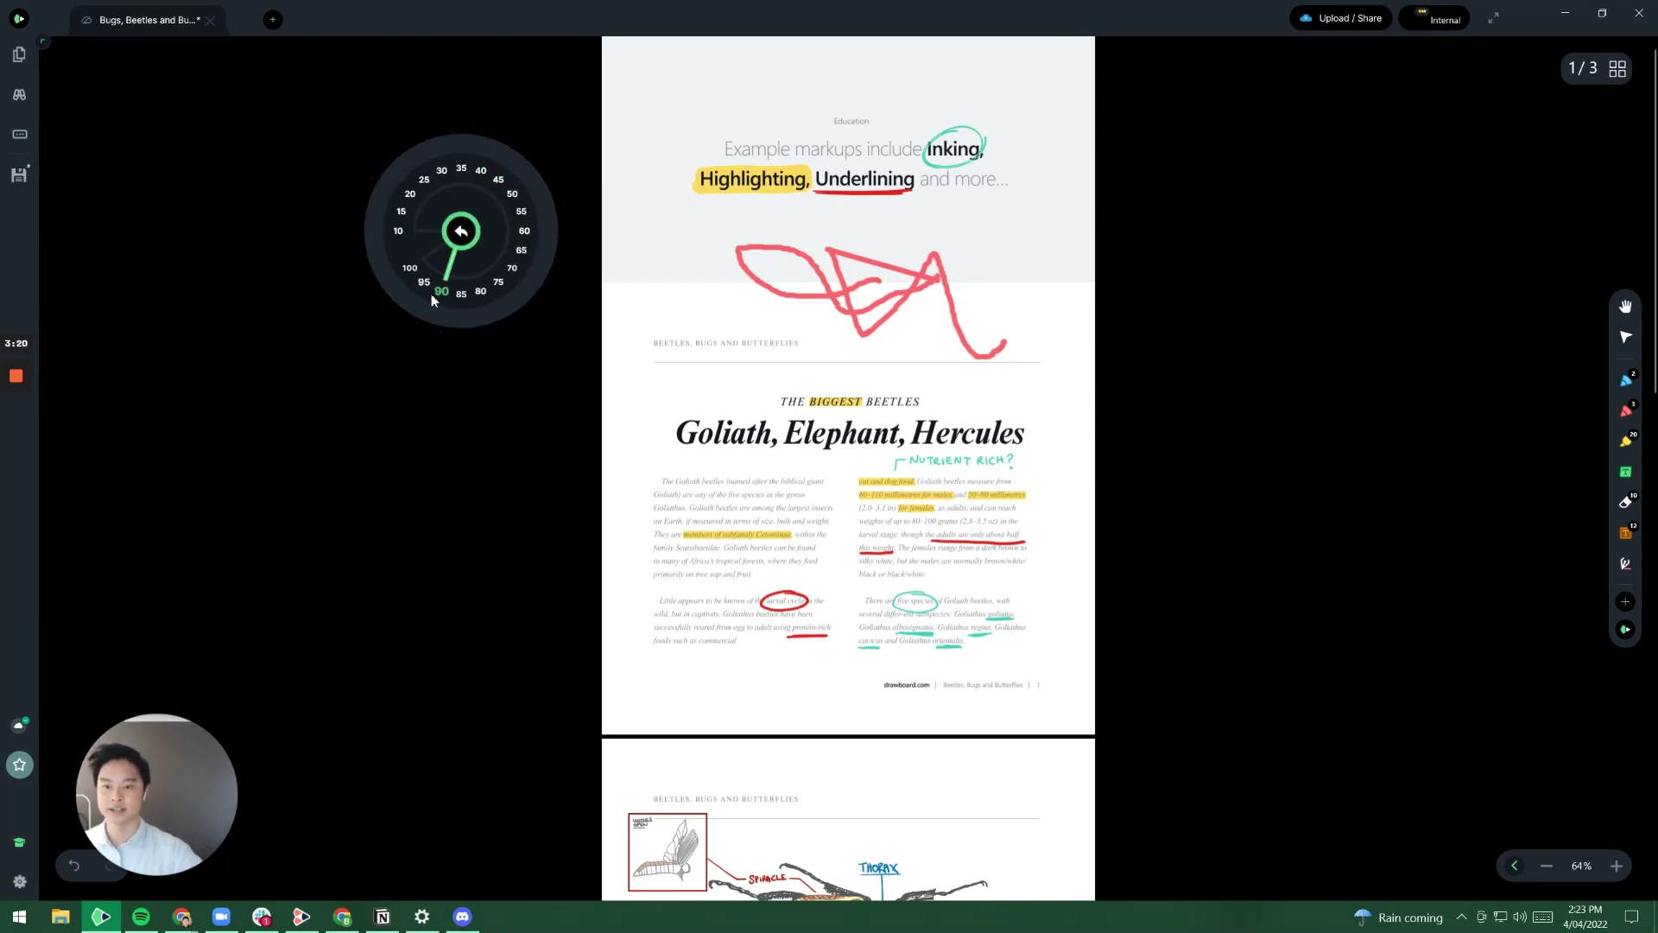
click(518, 213)
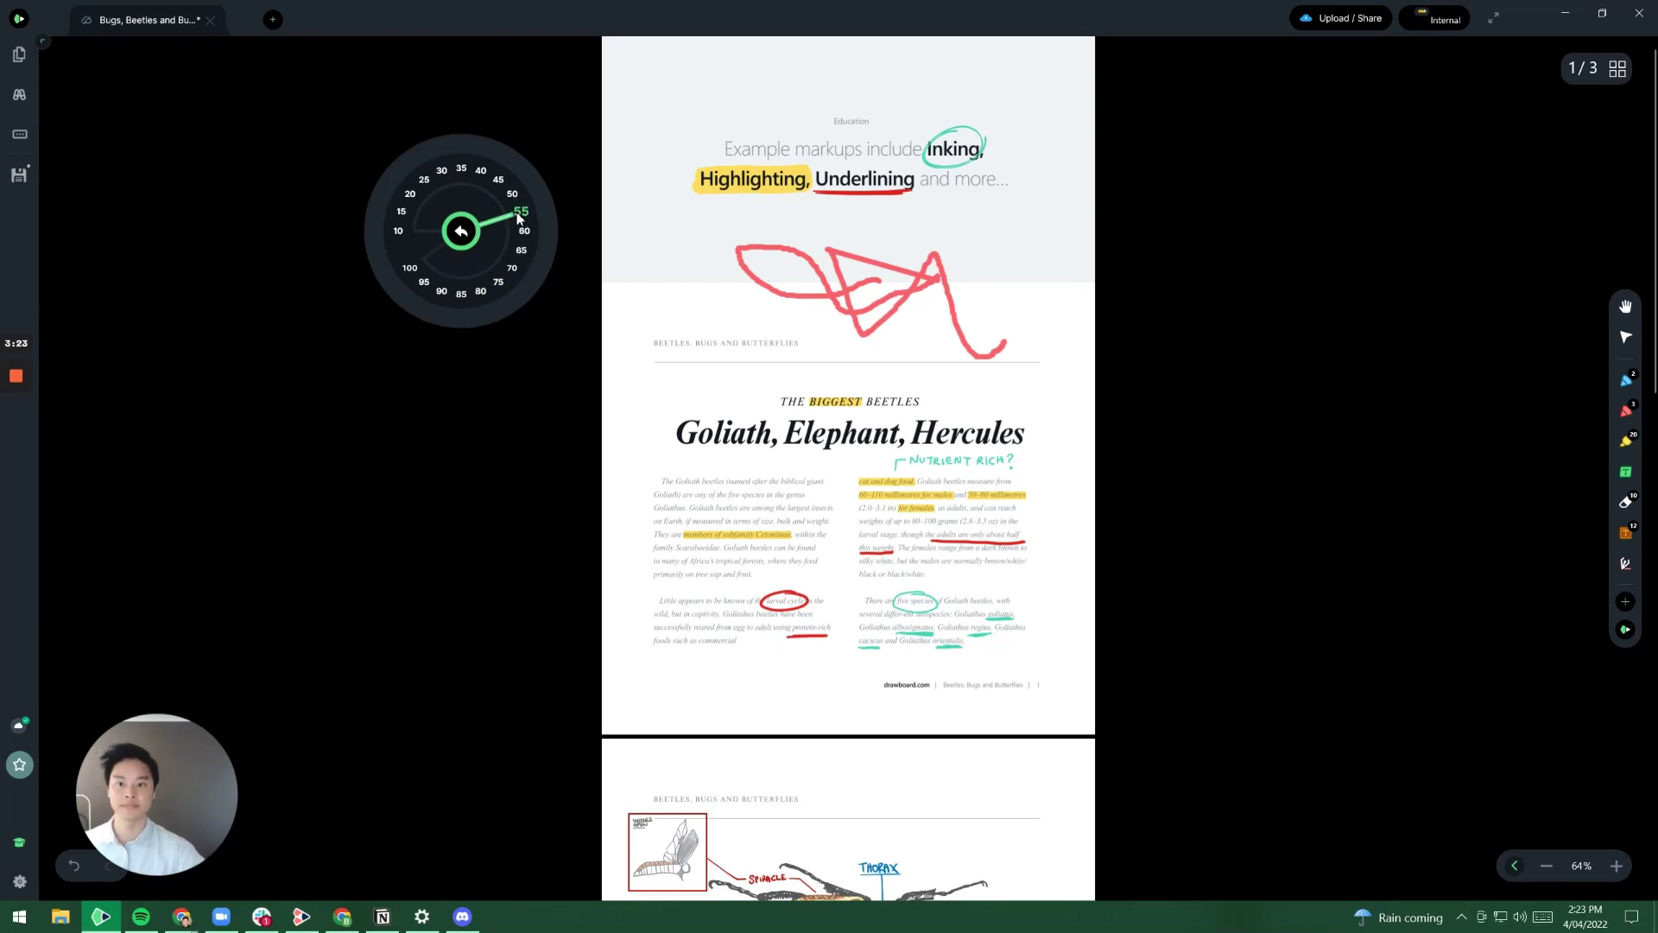
click(462, 231)
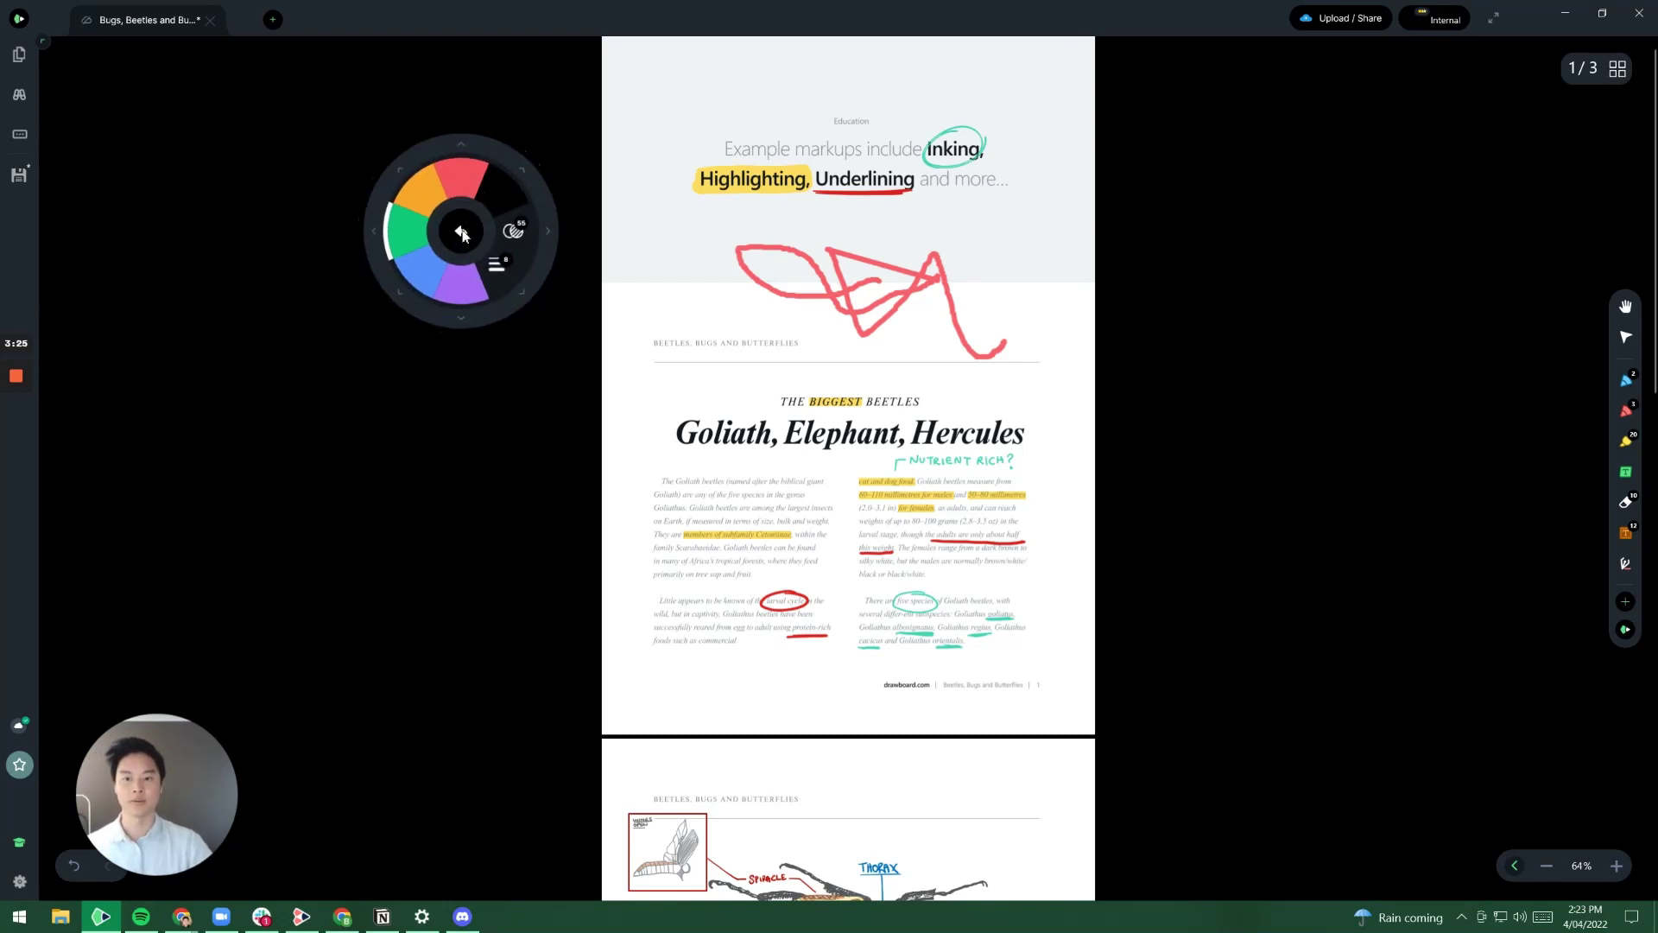
click(464, 232)
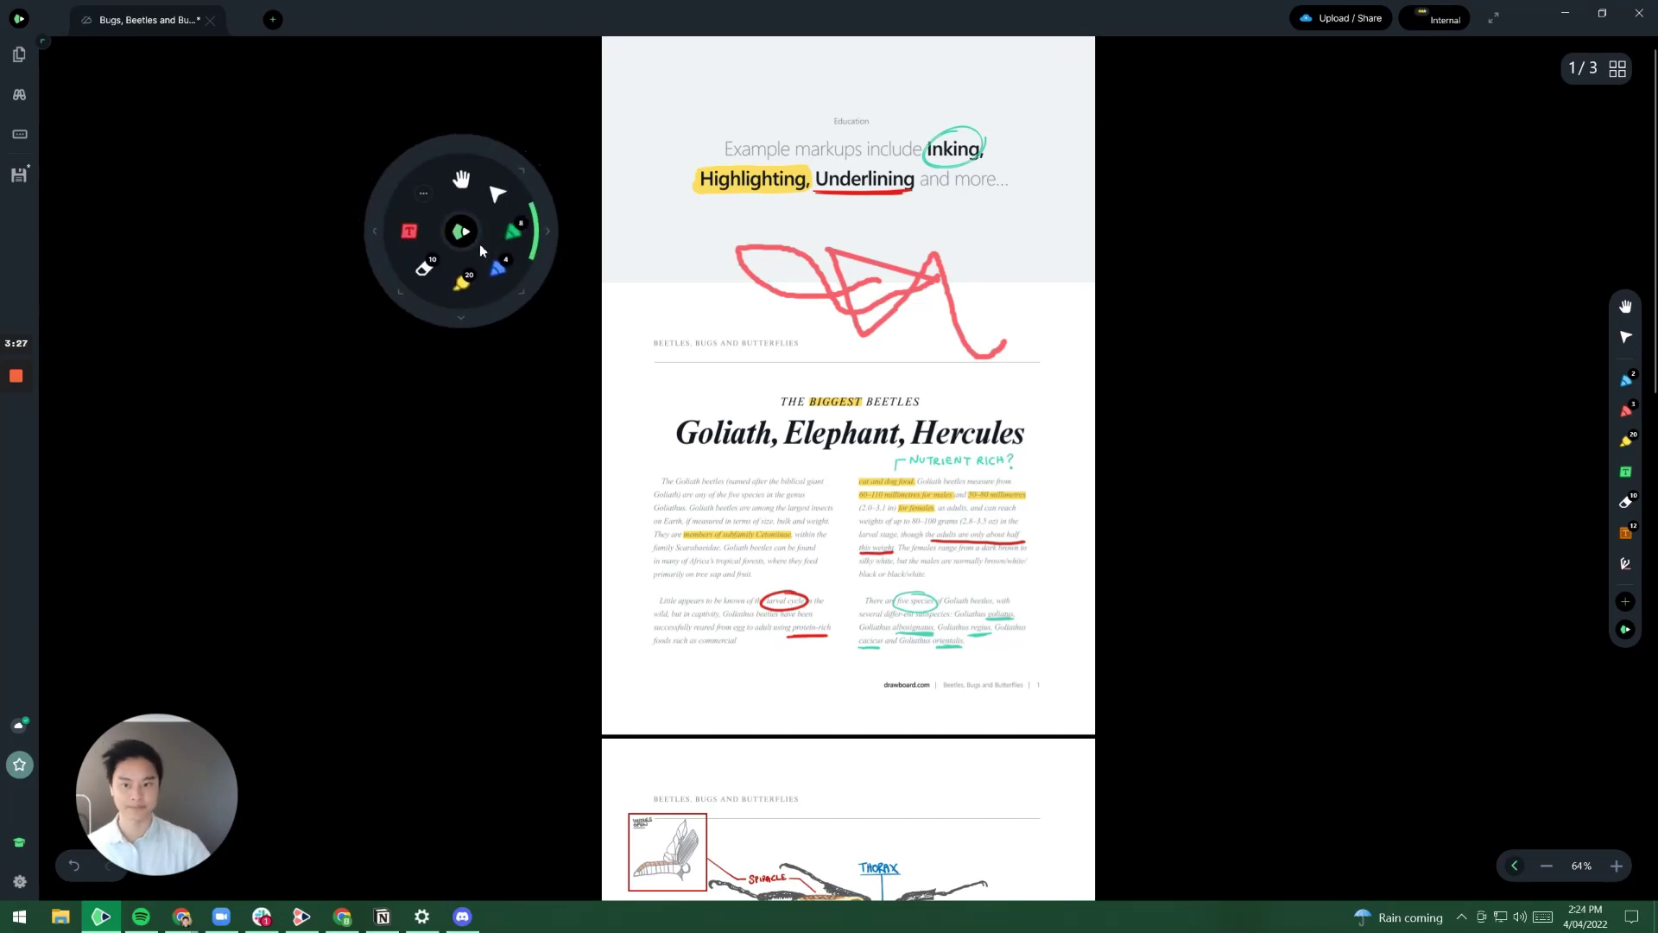
- Draw thick translucent green strokes left of and through the red scribble
mouse_move(654, 243)
mouse_down()
mouse_move(728, 356)
mouse_move(714, 359)
mouse_move(777, 342)
mouse_move(621, 359)
mouse_move(734, 380)
mouse_up()
mouse_move(784, 290)
mouse_down()
mouse_move(830, 312)
mouse_move(888, 285)
mouse_up()
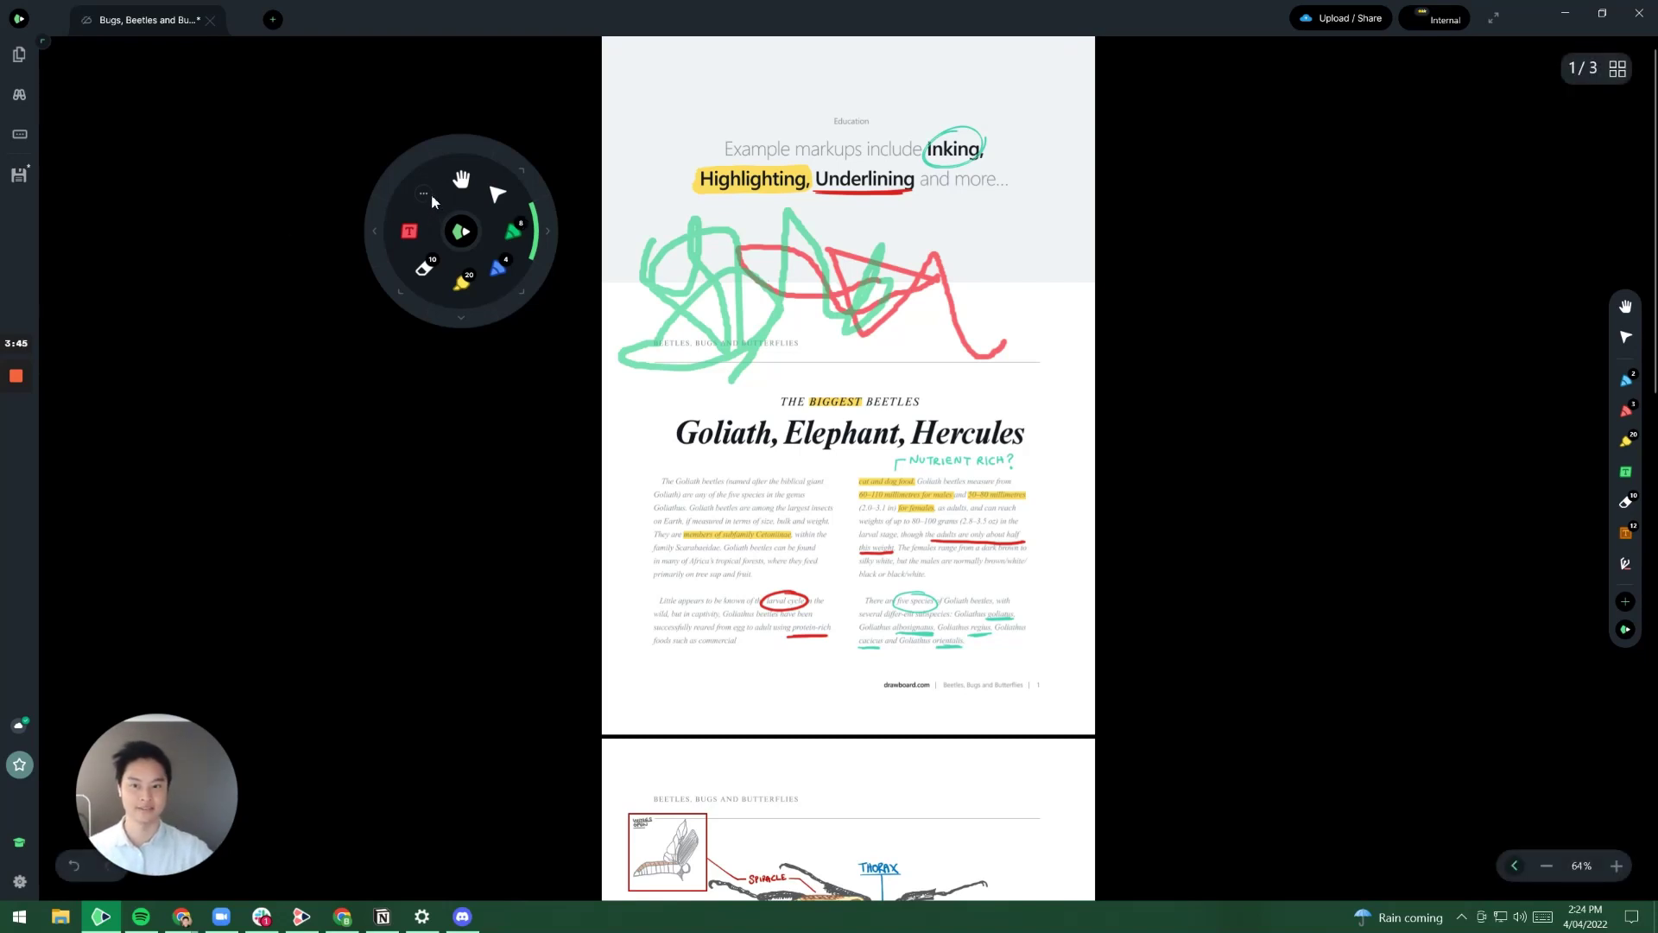
- Browse the radial menu's extra tools and shape presets, ending on the measuring and shape tools page
click(429, 197)
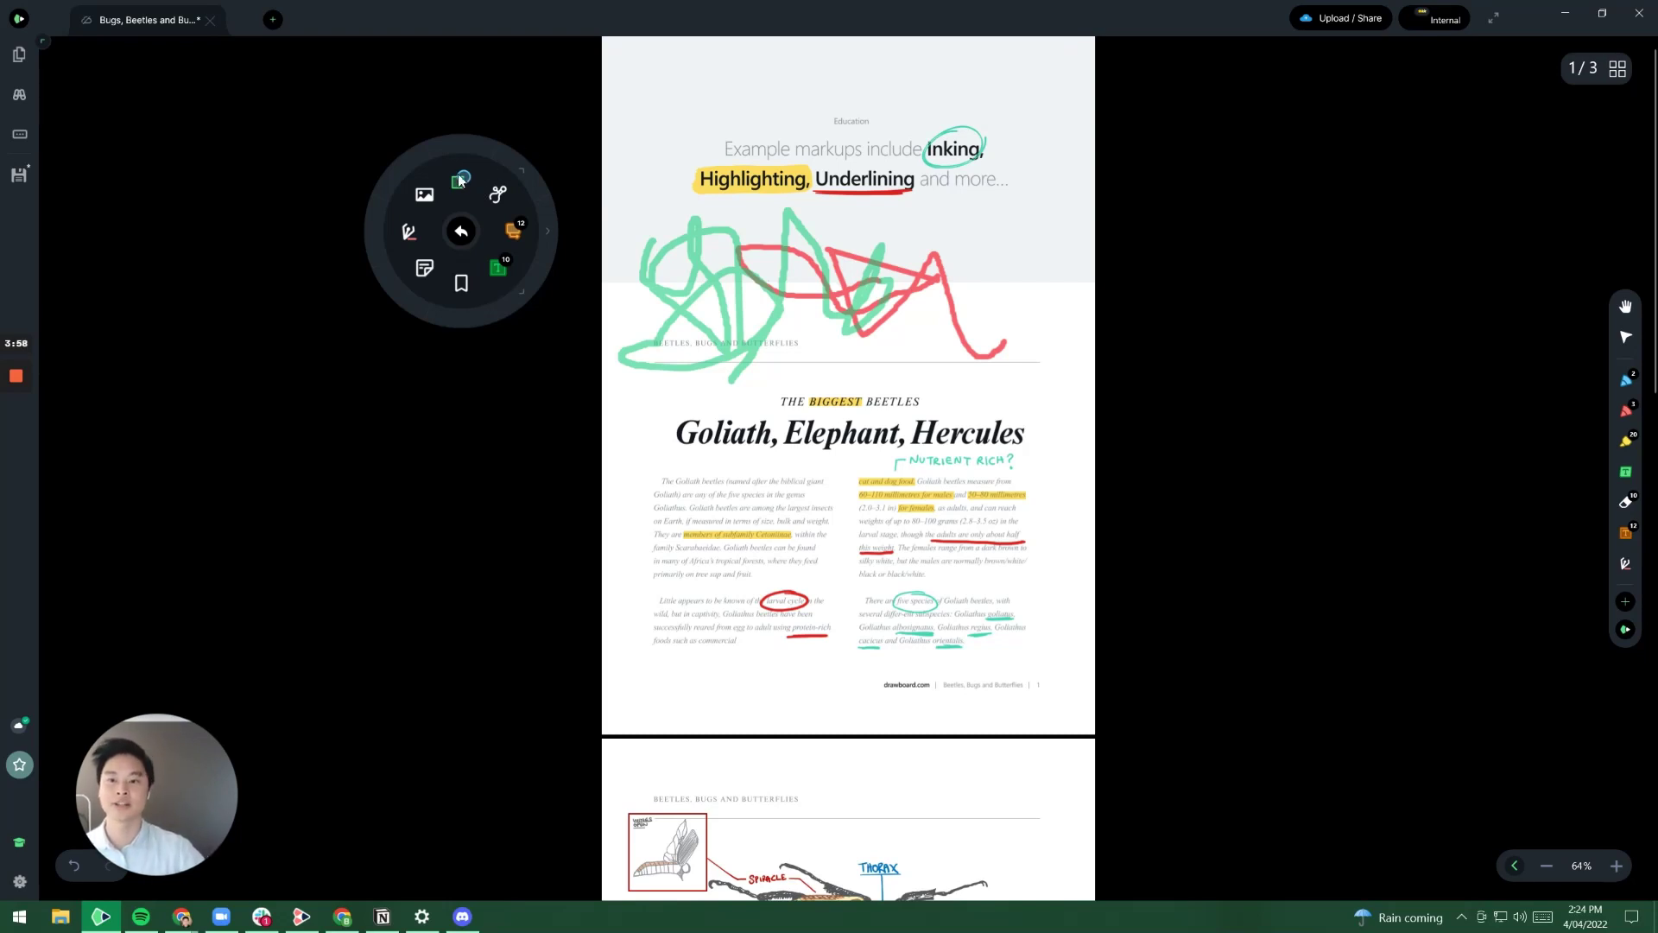
click(461, 179)
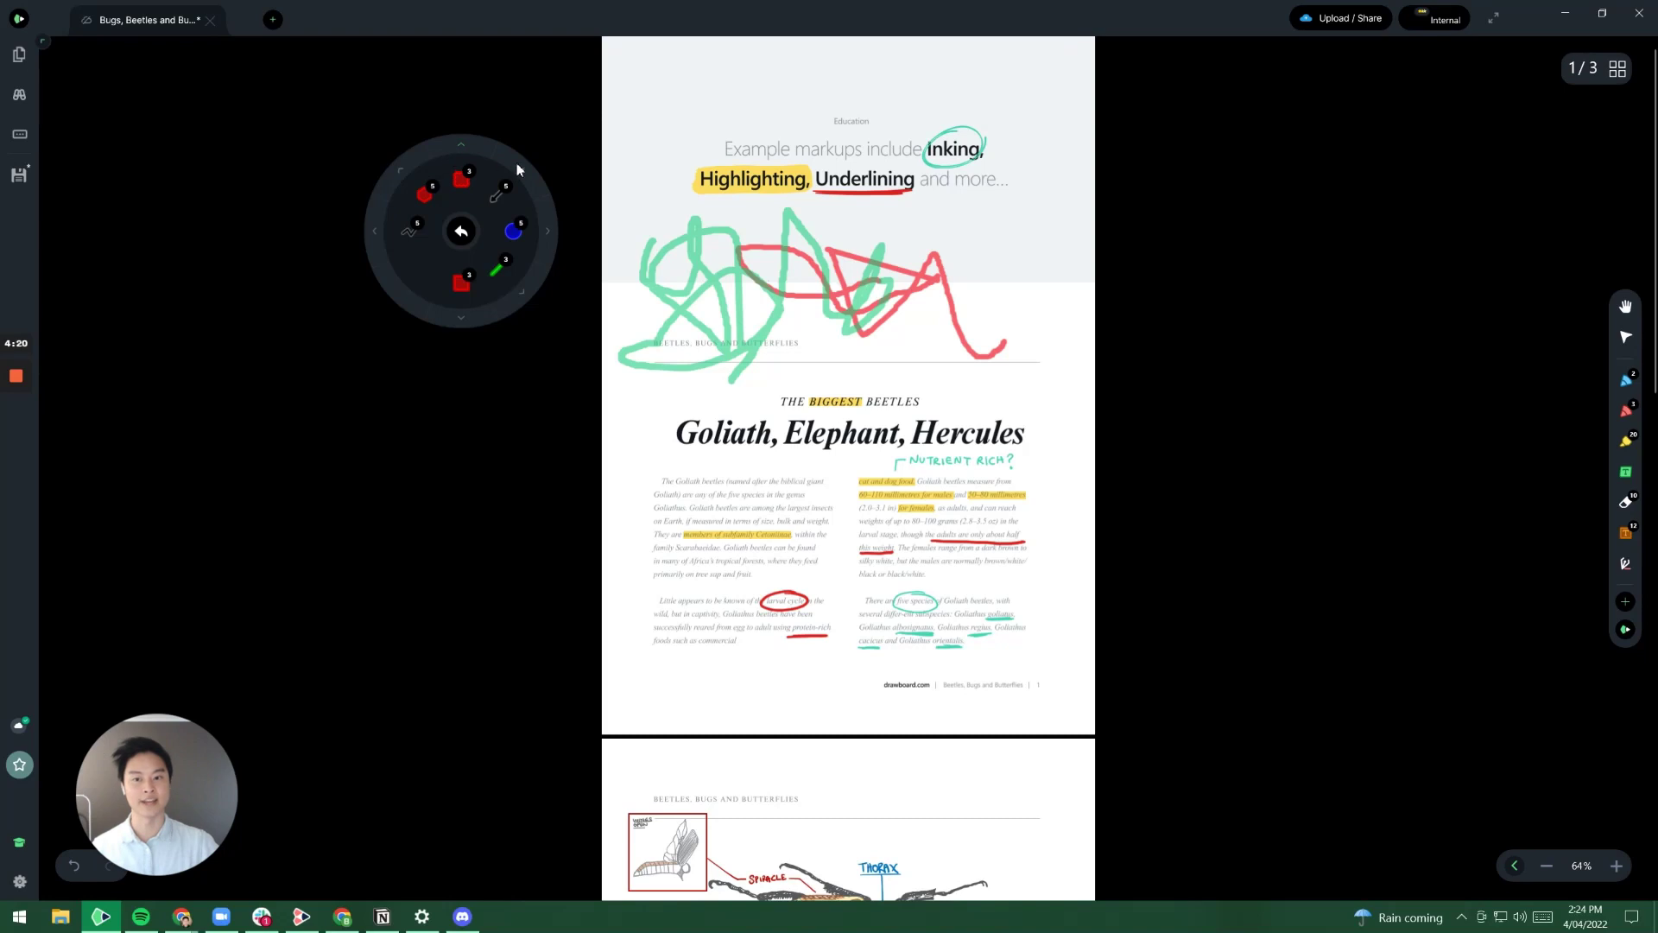
click(461, 231)
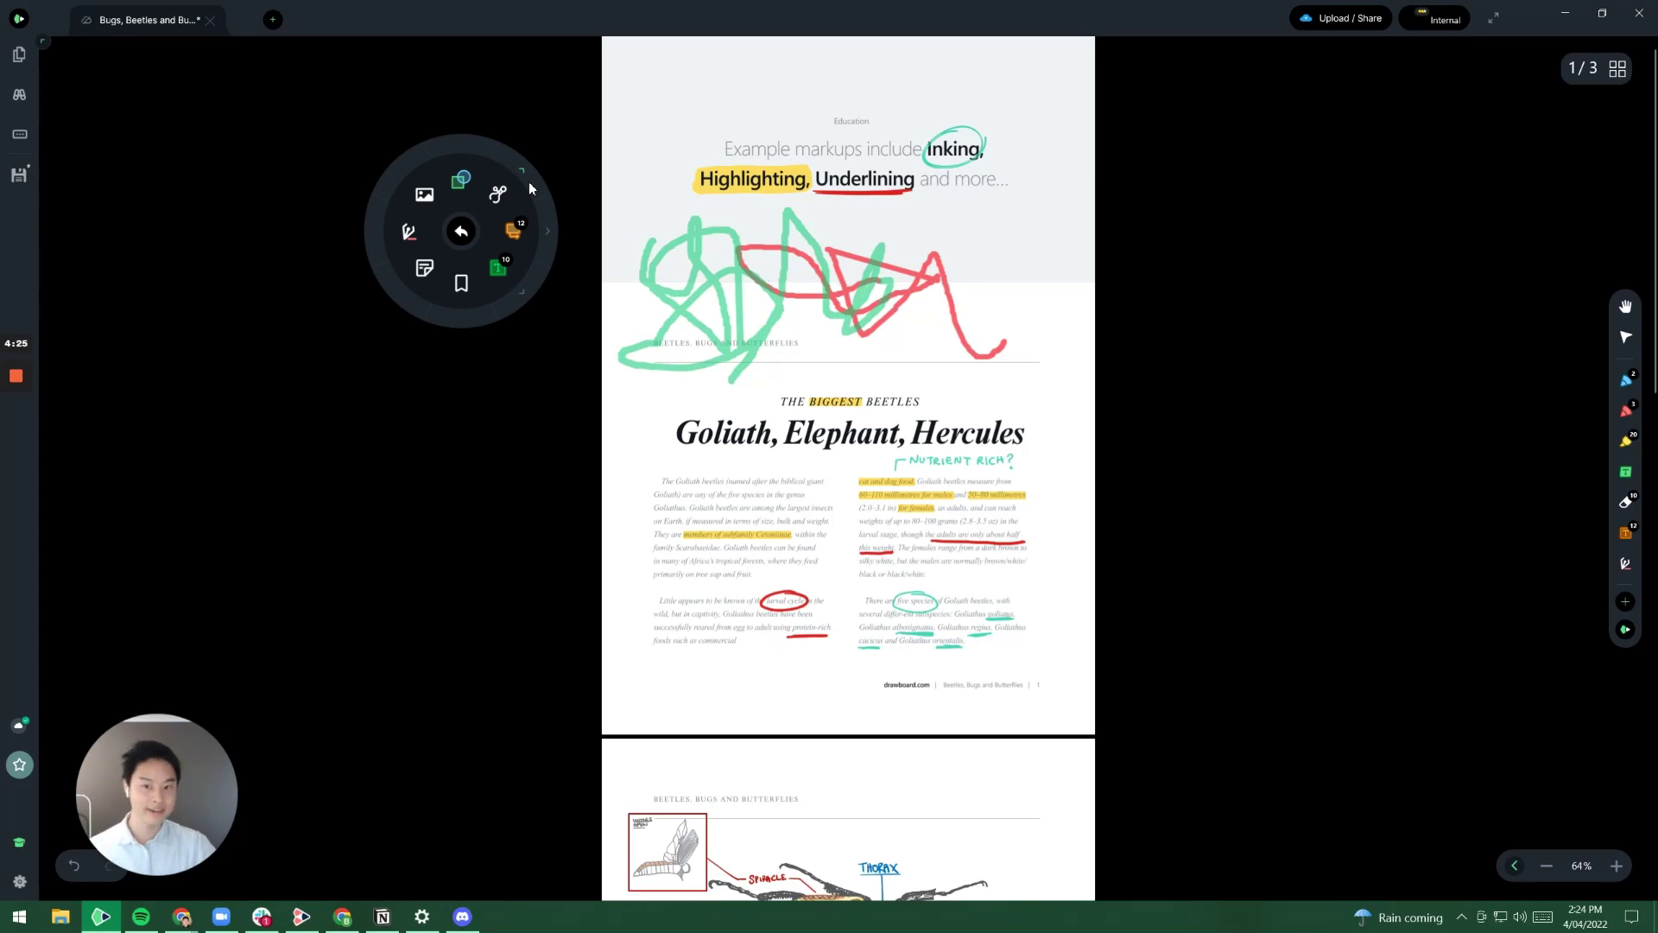
scroll(528, 181, down, 1)
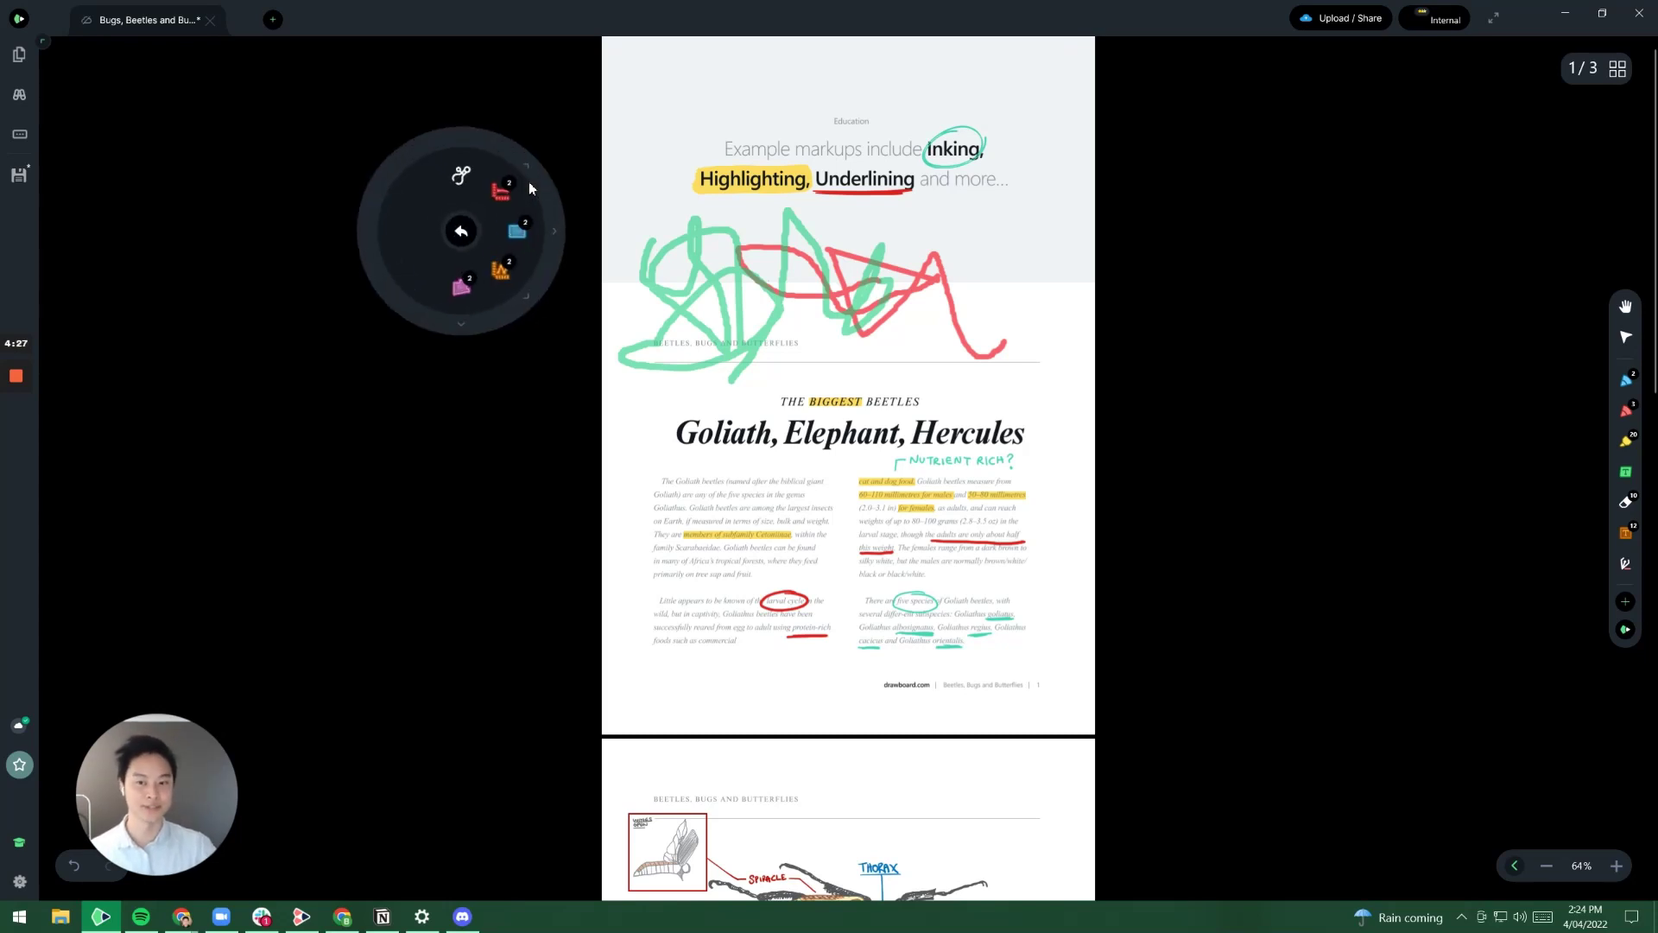
- Preview the image item's camera and folder options, then return to the main pen and drawing ring
click(461, 231)
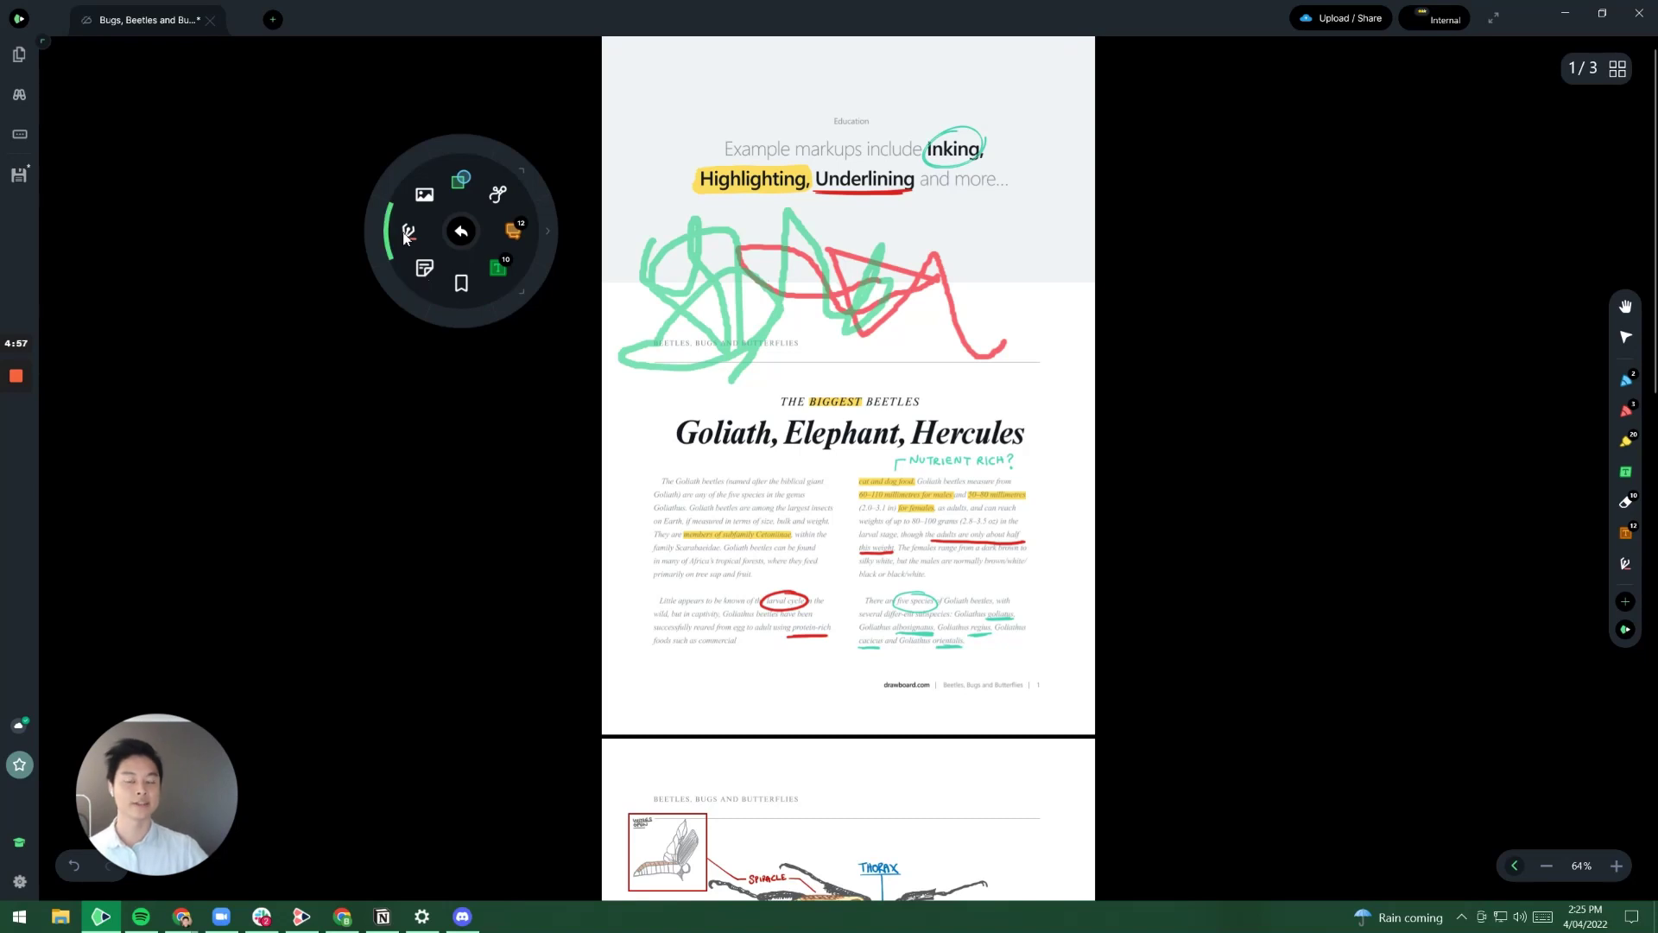
click(422, 193)
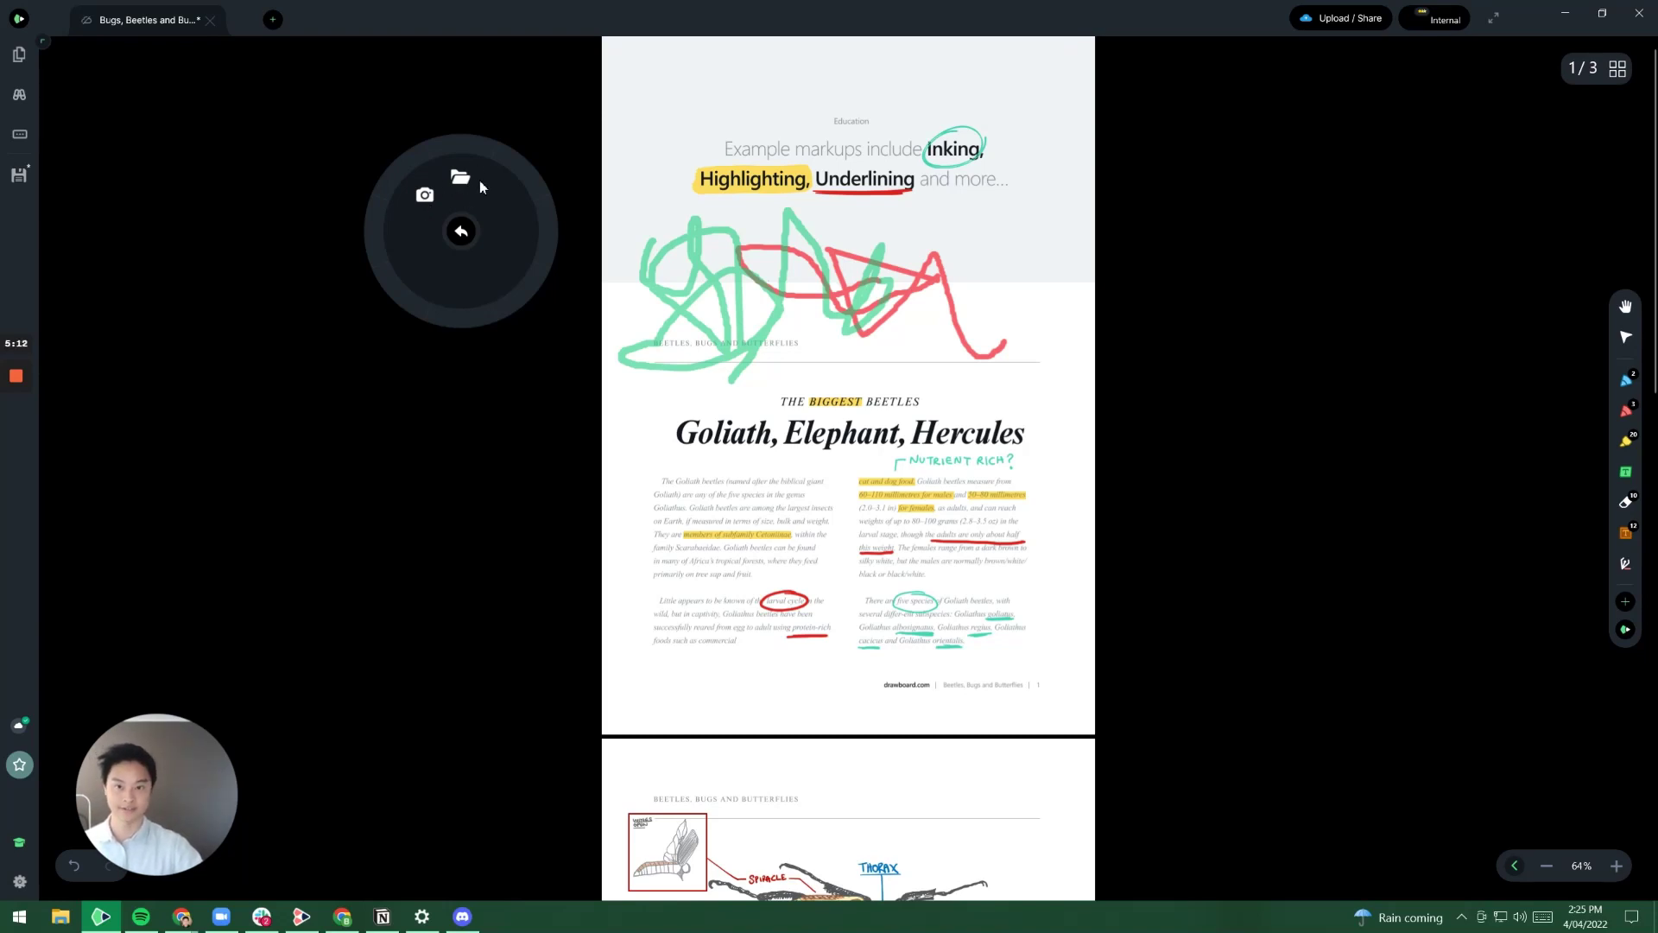
click(462, 235)
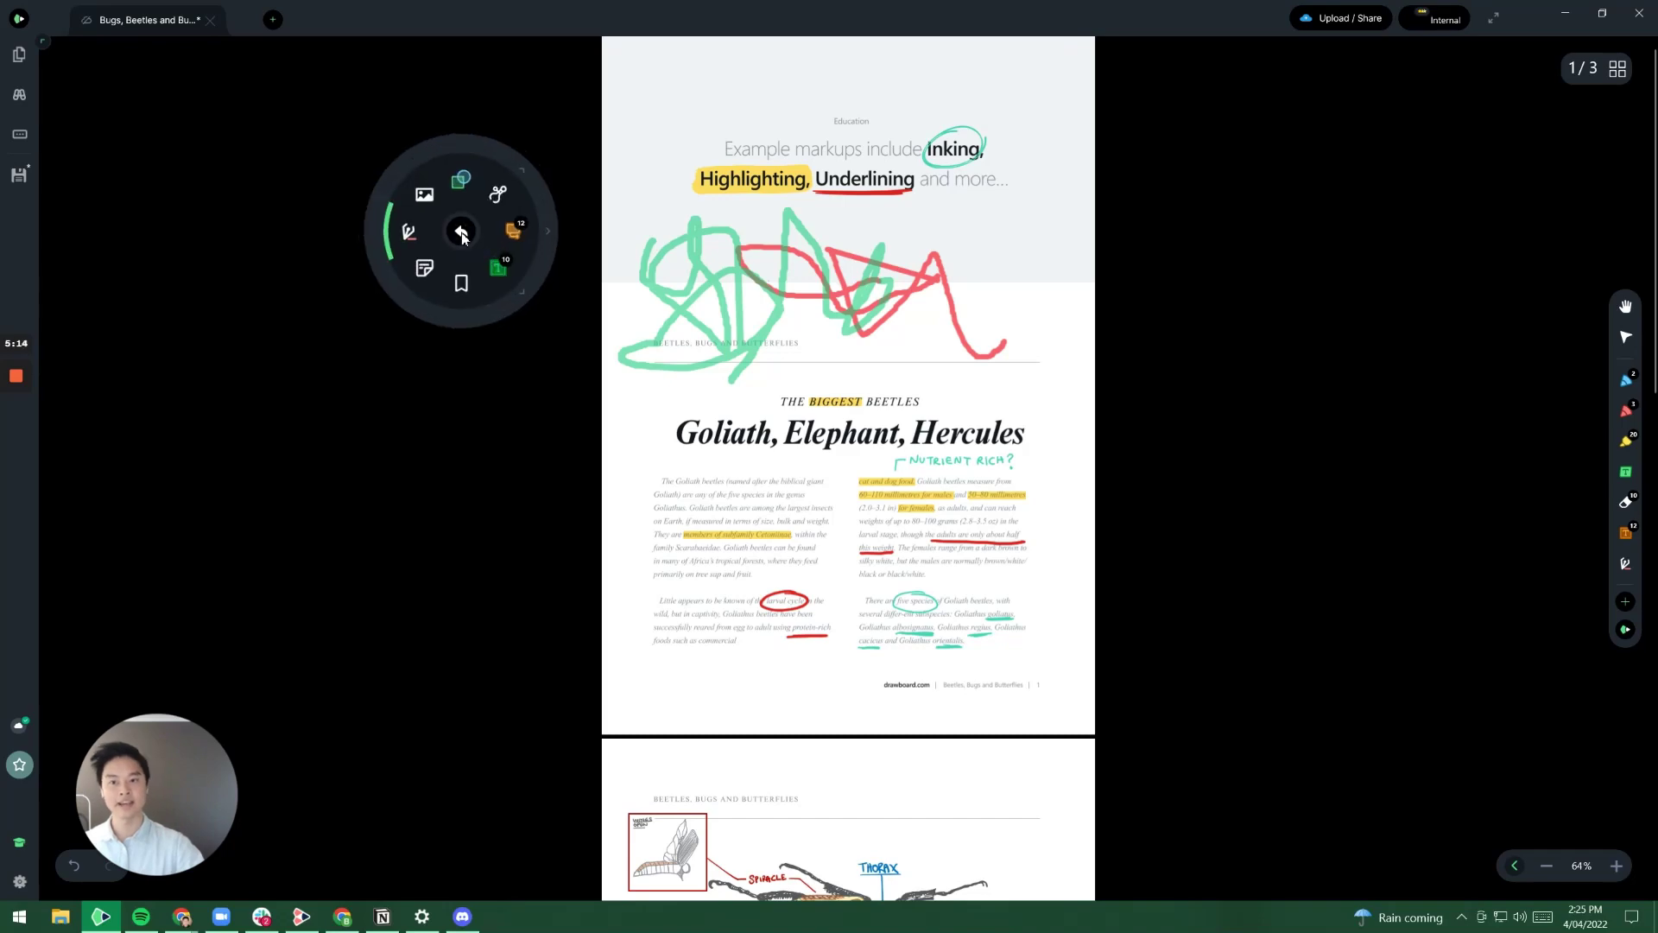
click(462, 233)
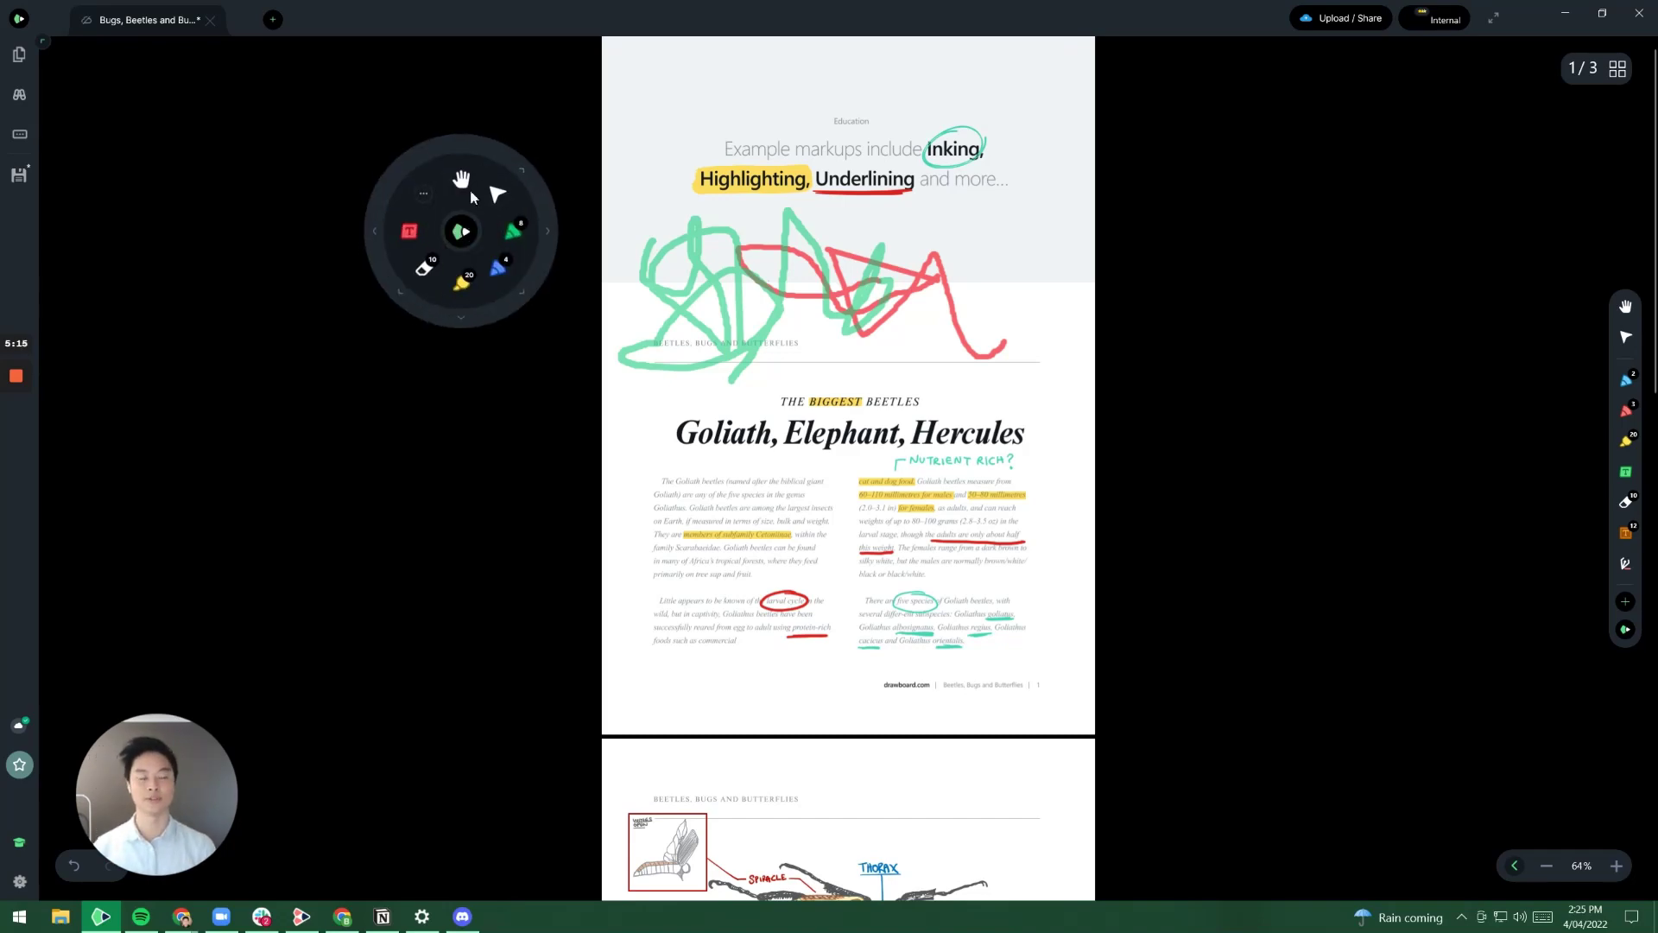